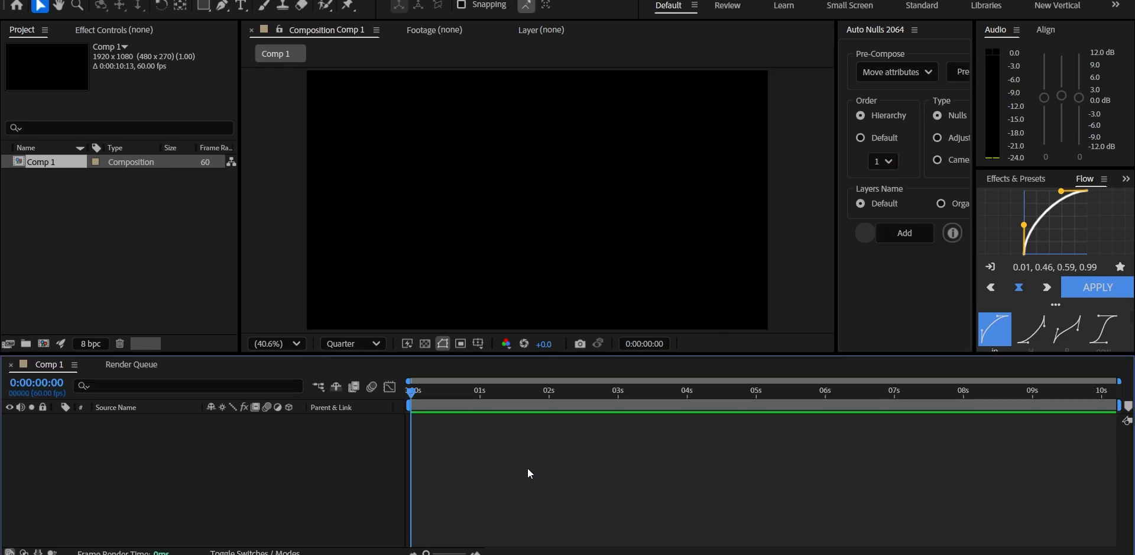
# Import Khaleja Logo.png and add it to Comp 1 as a layer
pyautogui.hotkey('ctrl', 'i')
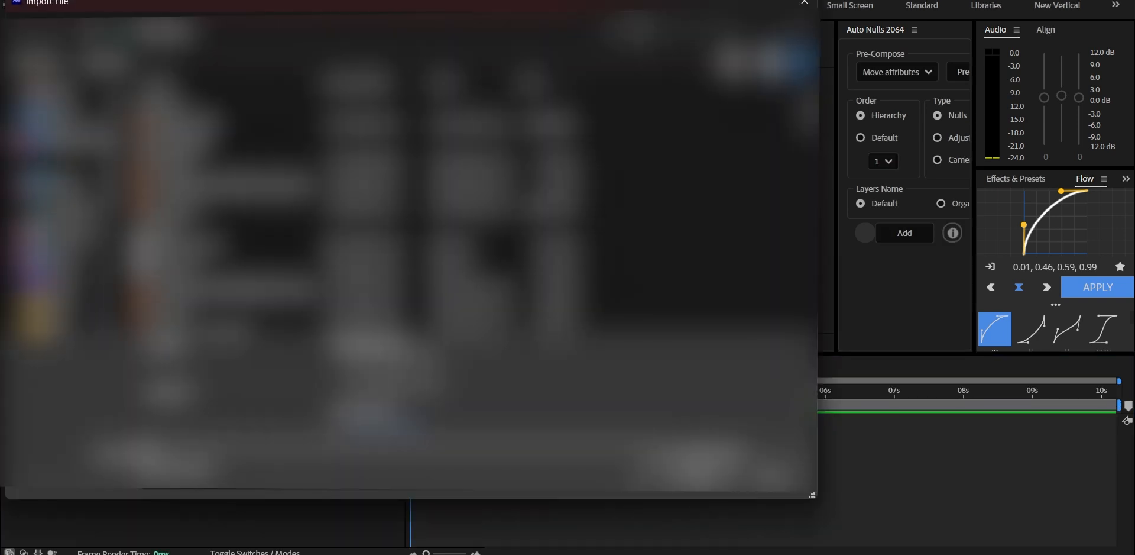
pyautogui.click(259, 464)
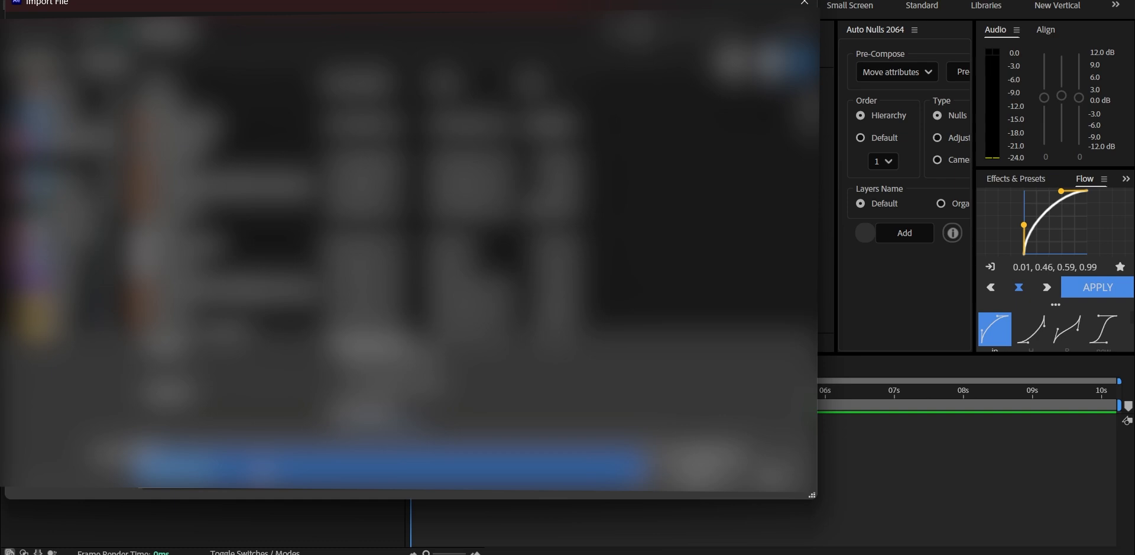
pyautogui.click(260, 466)
pyautogui.press('Return')
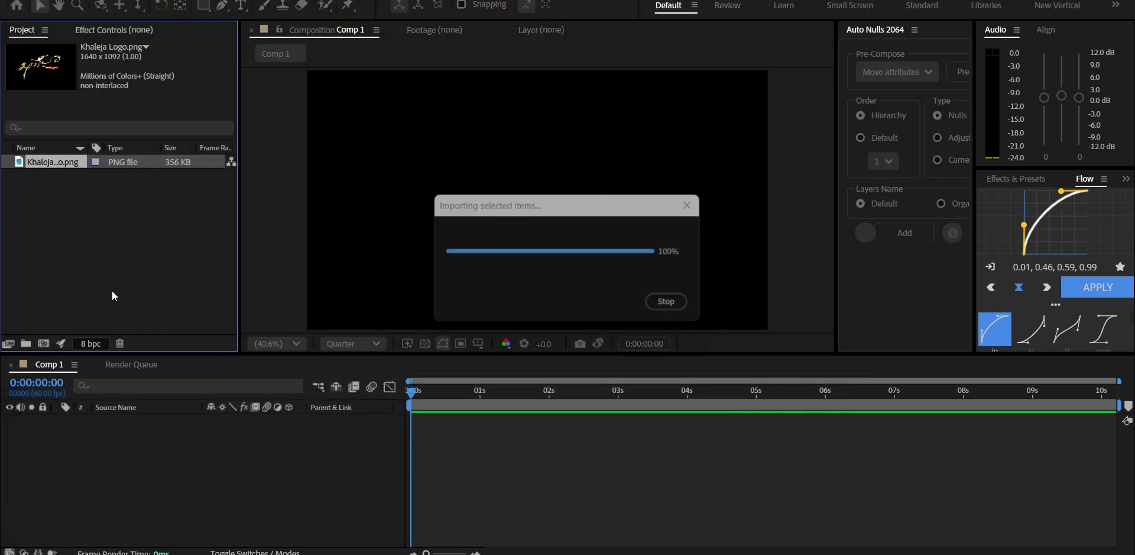
pyautogui.moveTo(129, 461); pyautogui.dragTo(129, 462)
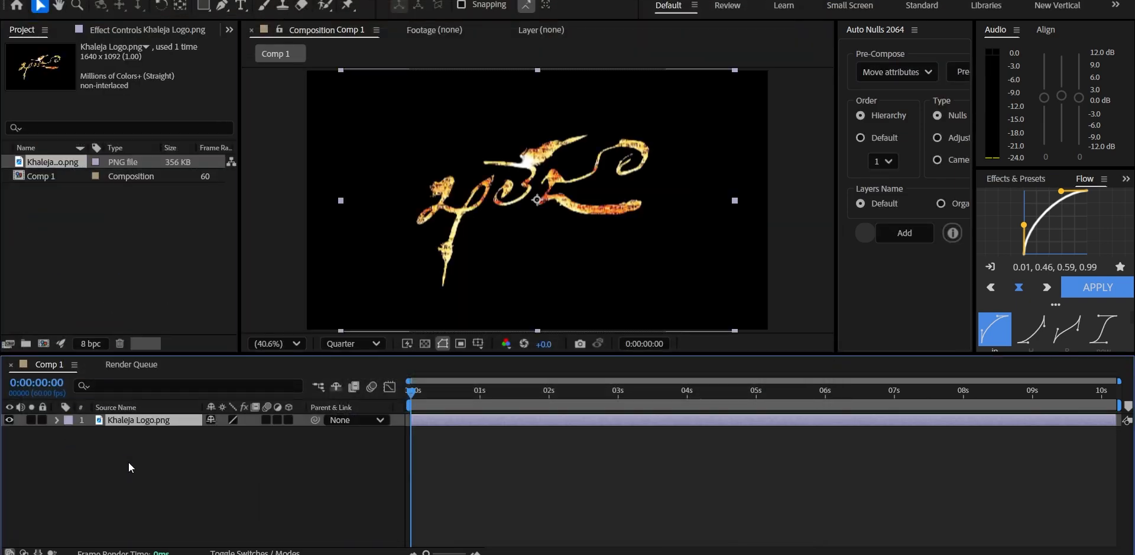
pyautogui.click(534, 470)
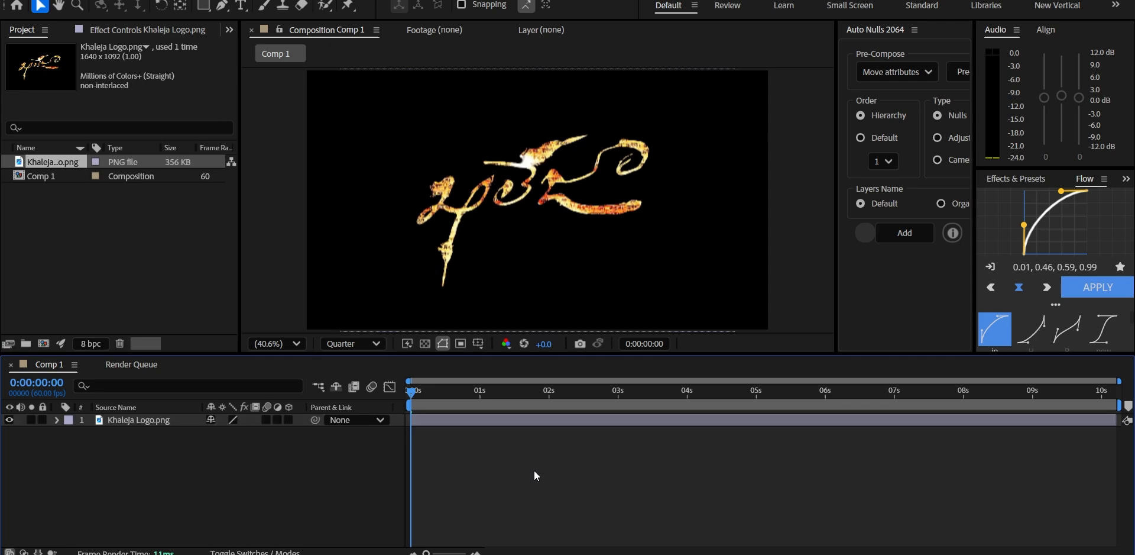
# Pre-compose the Khaleja Logo.png layer, moving all attributes into the new composition
pyautogui.click(515, 424)
pyautogui.hotkey('ctrl', 'shift', 'c')
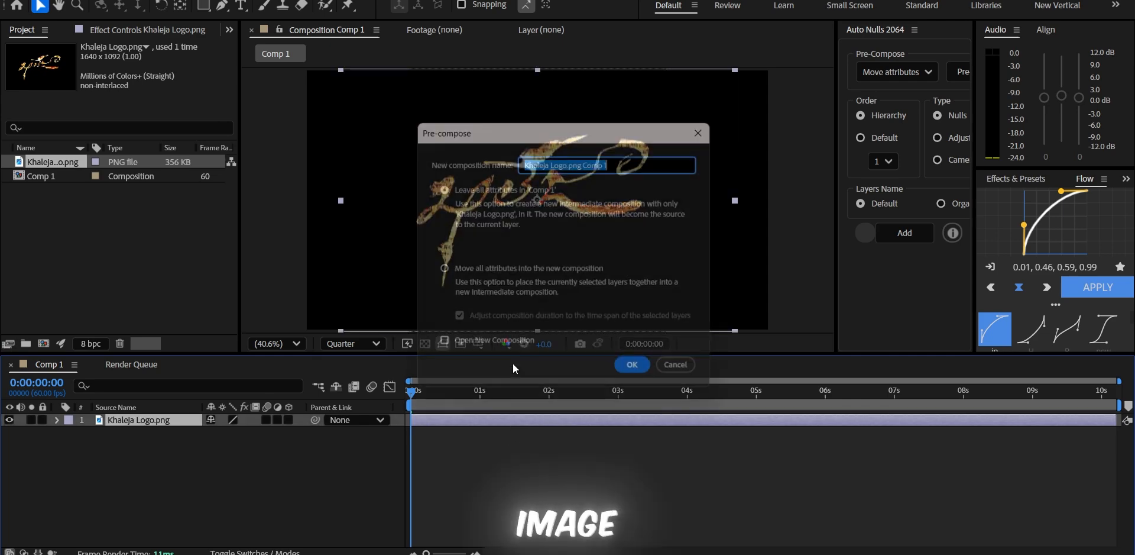
pyautogui.click(562, 270)
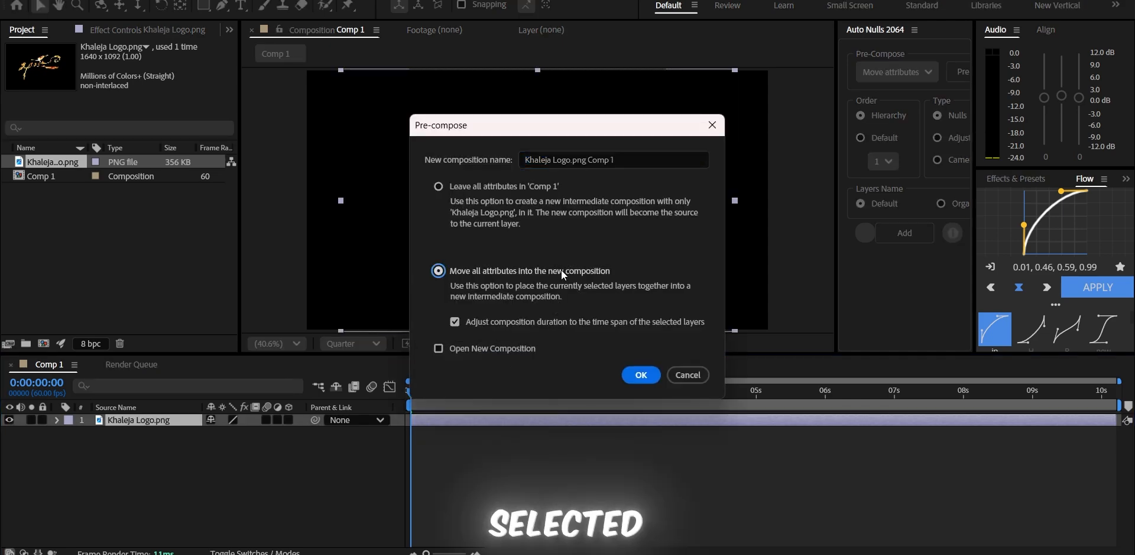
pyautogui.click(640, 375)
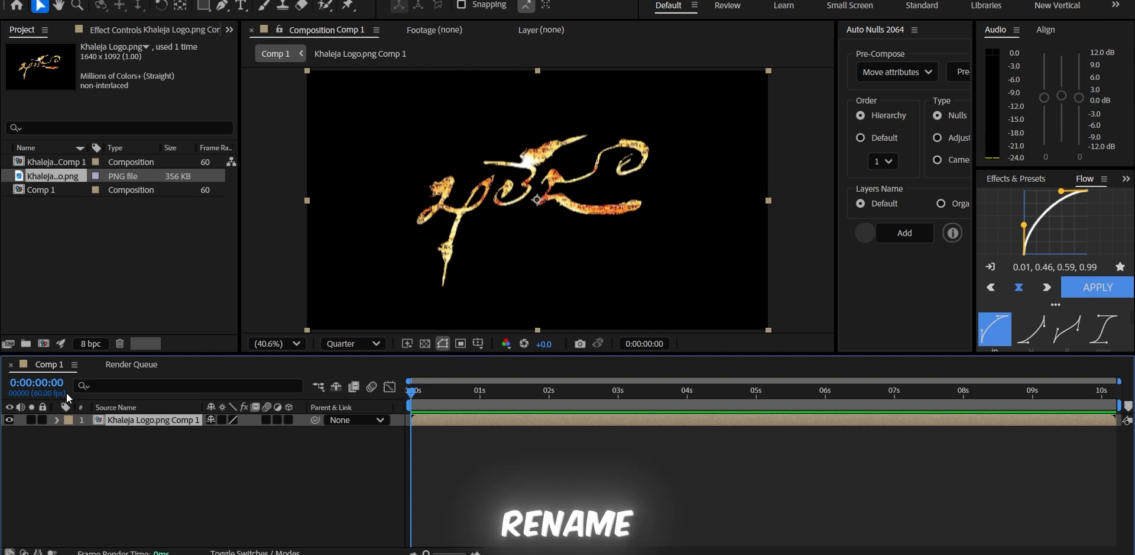
# Rename the pre-composed logo composition as Logo
pyautogui.click(63, 161)
pyautogui.rightClick(63, 158)
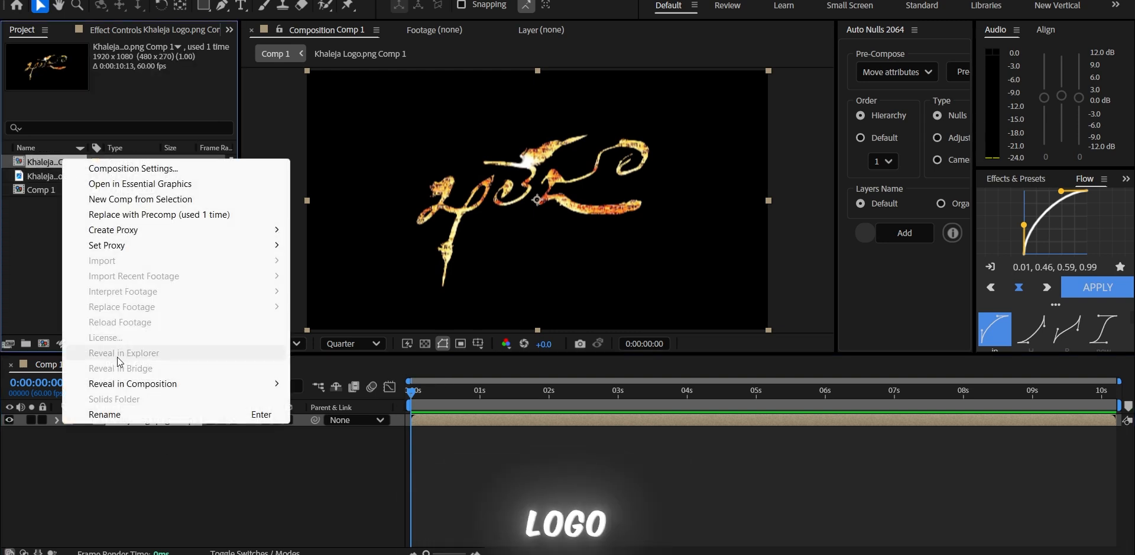
pyautogui.click(155, 414)
pyautogui.write('Logo')
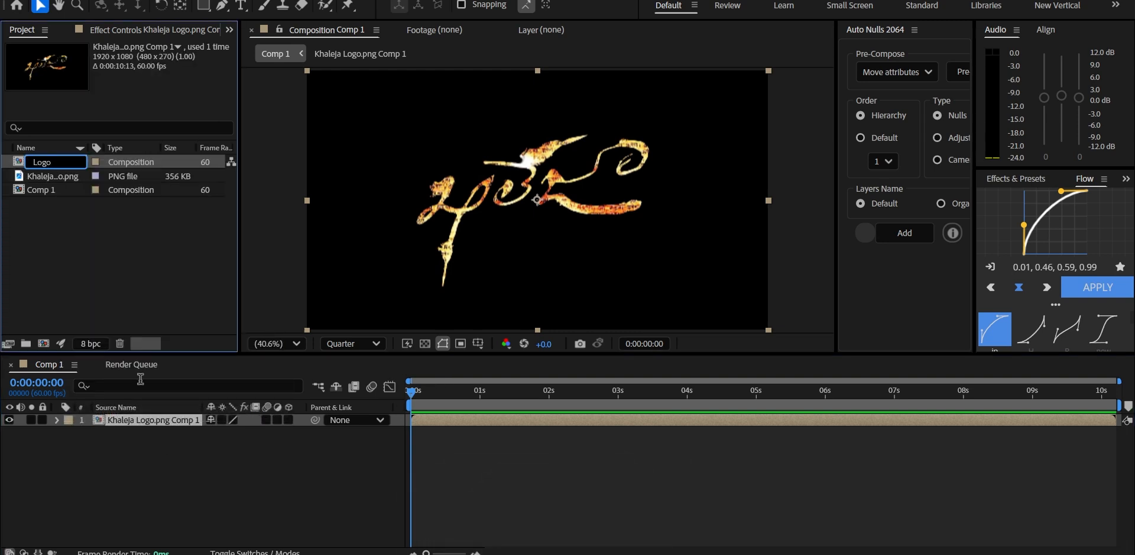
pyautogui.click(96, 264)
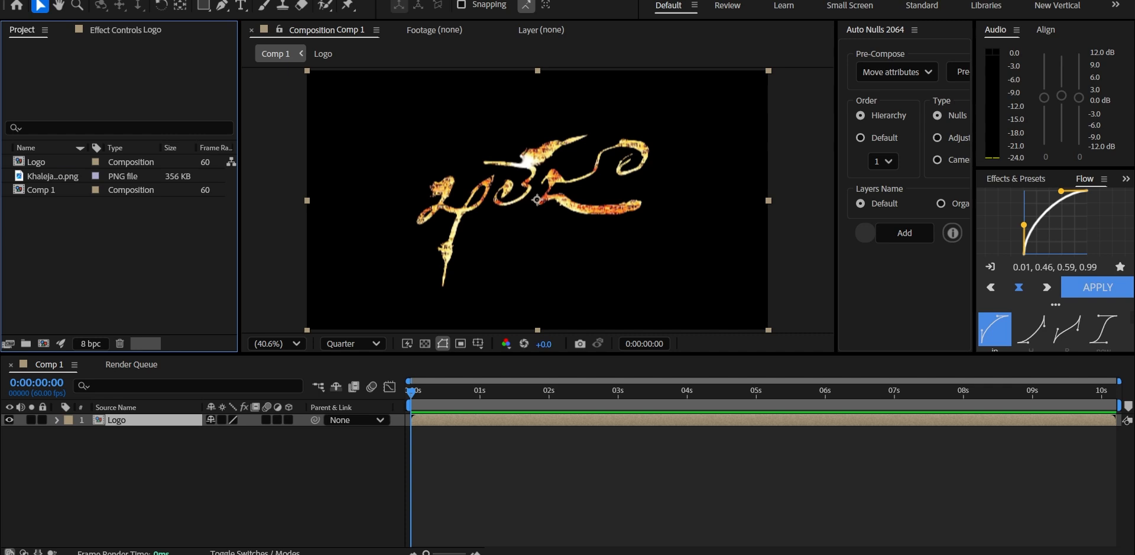
# Draw a narrow, full-height rectangular mask over the left-centre of the Logo layer and set its feather to 200 pixels
pyautogui.click(203, 7)
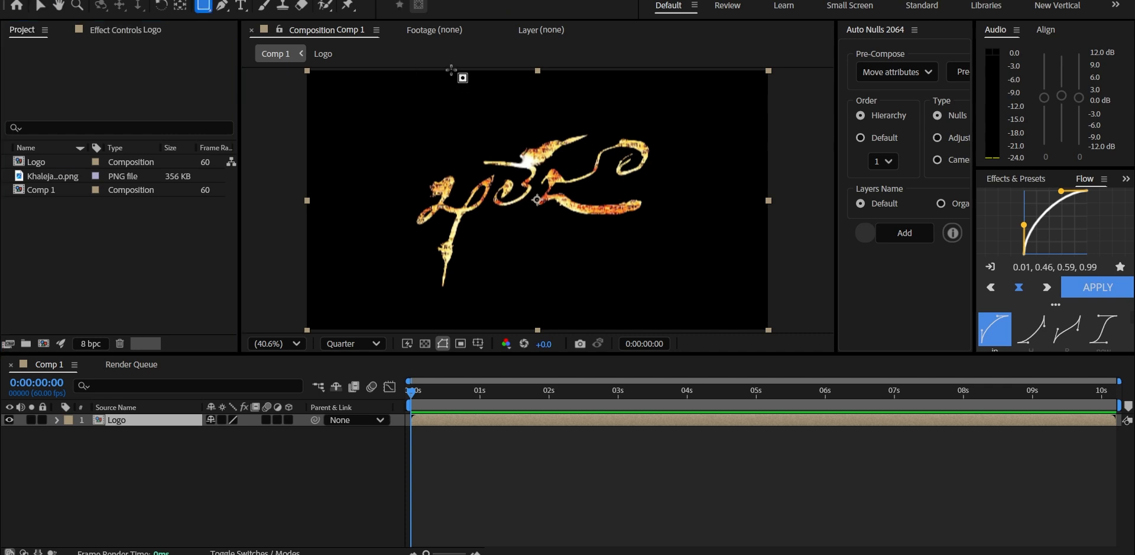
pyautogui.moveTo(451, 70); pyautogui.dragTo(535, 329)
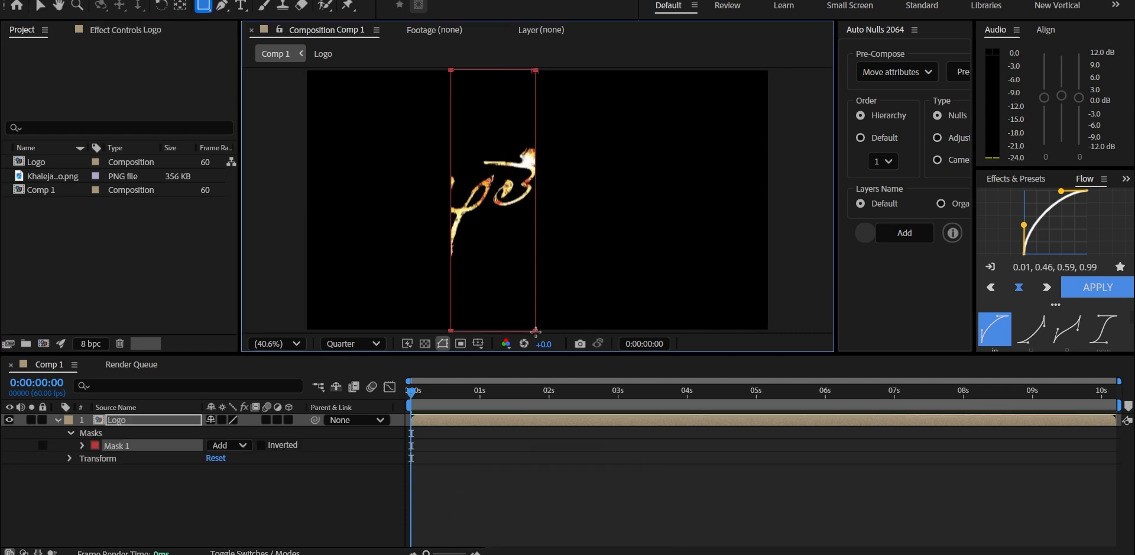
pyautogui.click(39, 11)
pyautogui.click(83, 444)
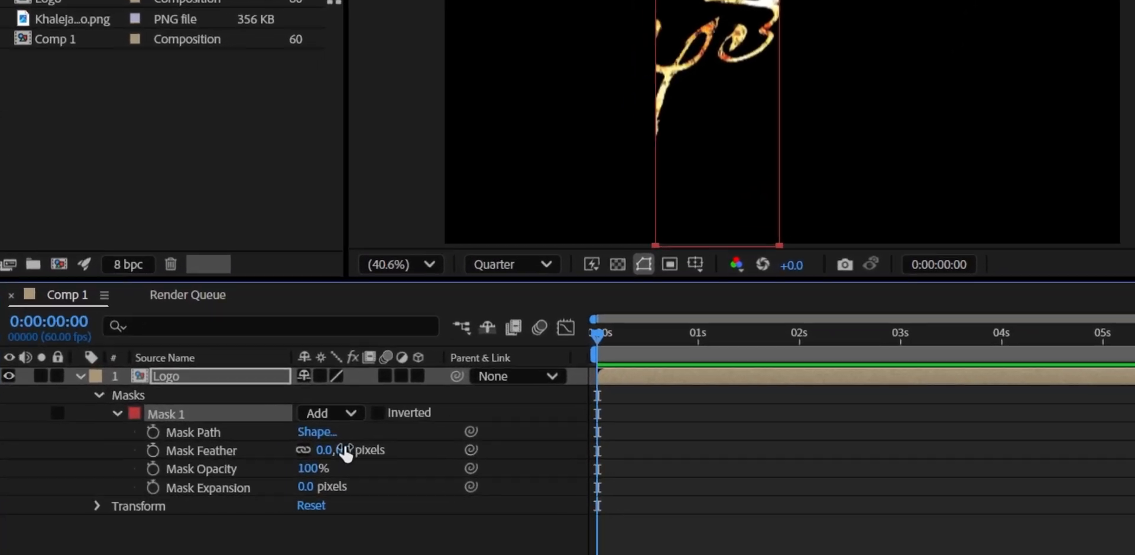
pyautogui.click(237, 471)
pyautogui.write('200')
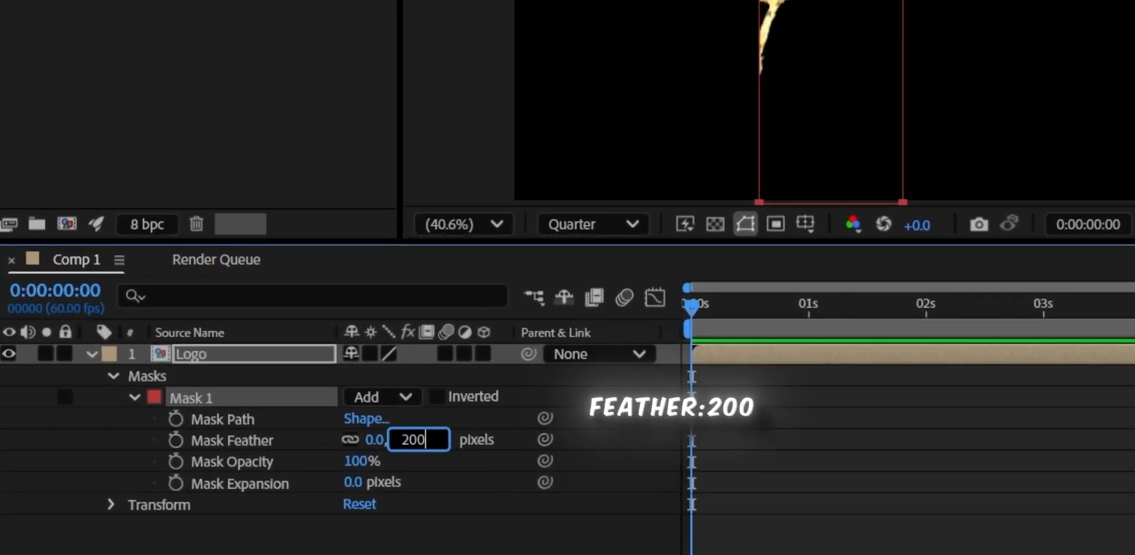
pyautogui.click(469, 474)
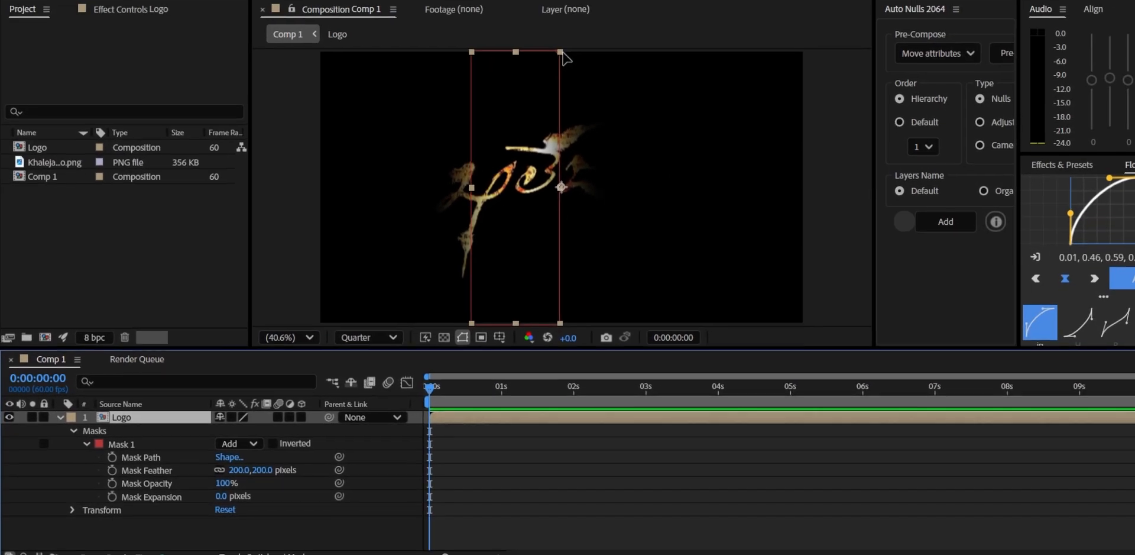
# Animate the Logo layer's mask path from the frame's left edge at 0 seconds to its right edge at 3 seconds
pyautogui.moveTo(543, 218); pyautogui.dragTo(372, 228)
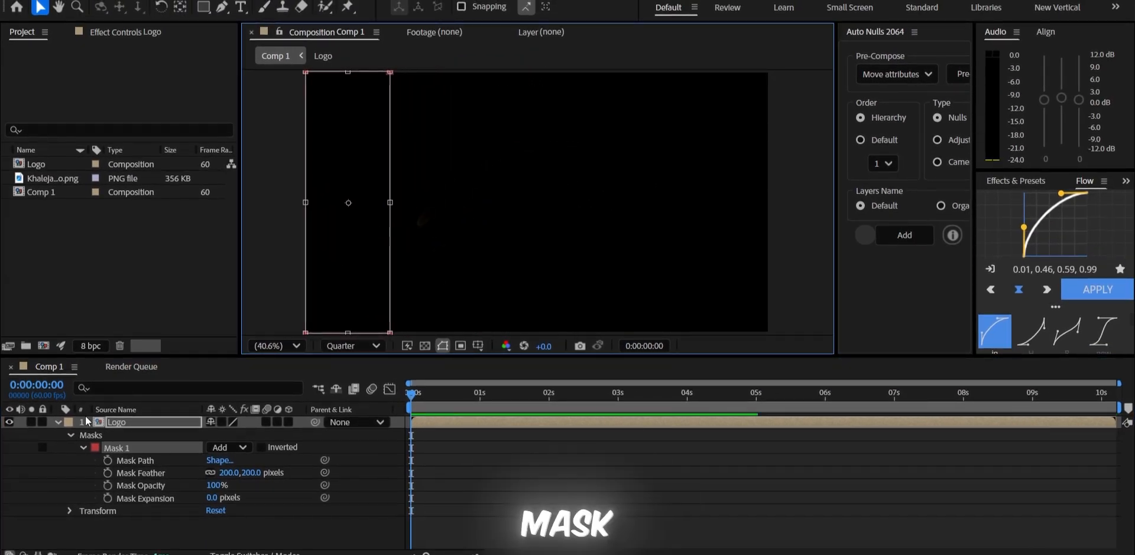
pyautogui.click(108, 460)
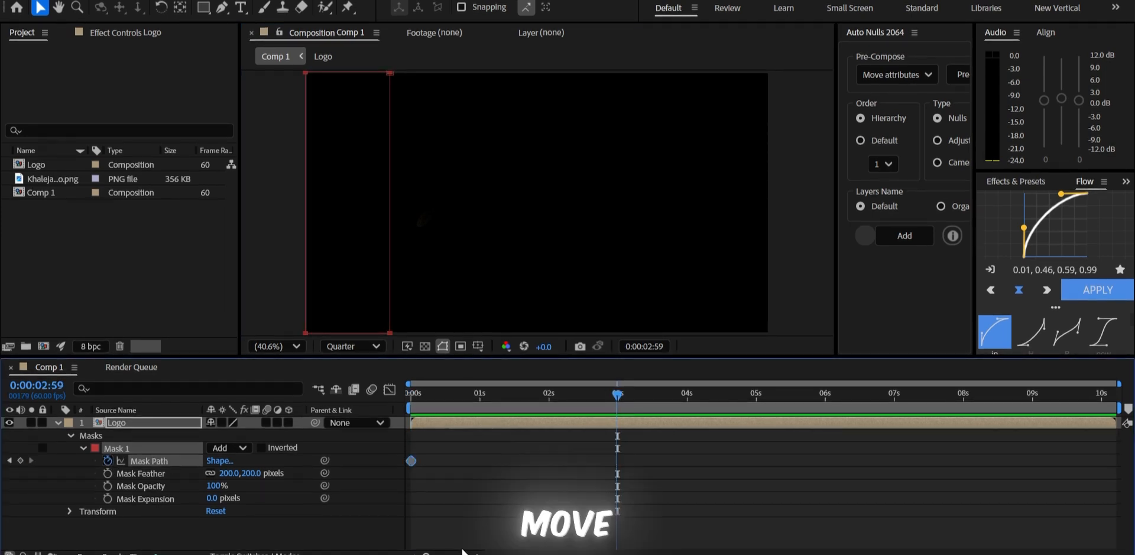
pyautogui.press(';')
pyautogui.press('pagedown')
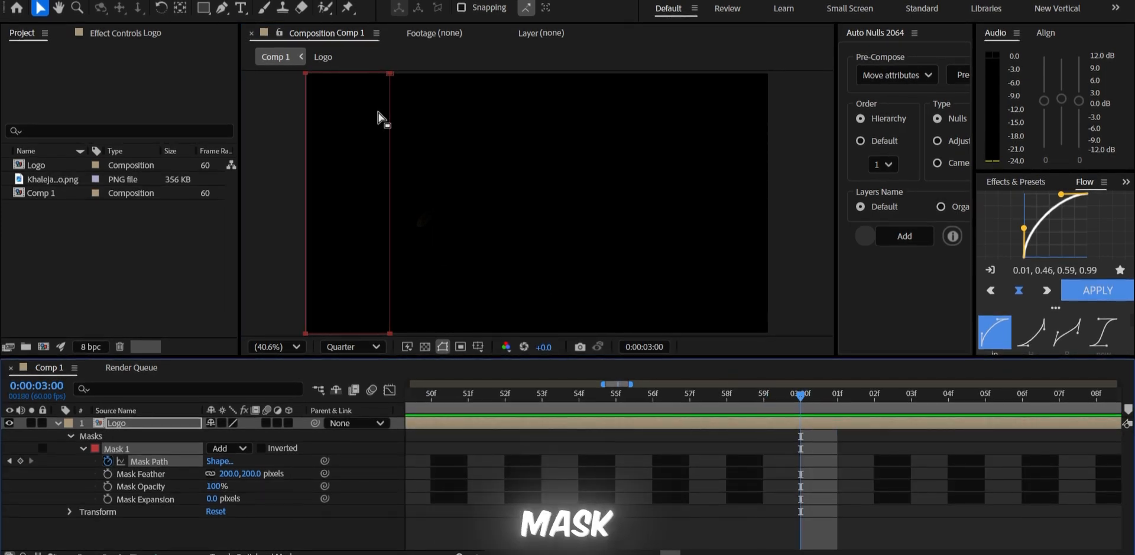
pyautogui.doubleClick(389, 75)
pyautogui.moveTo(367, 158); pyautogui.dragTo(743, 155)
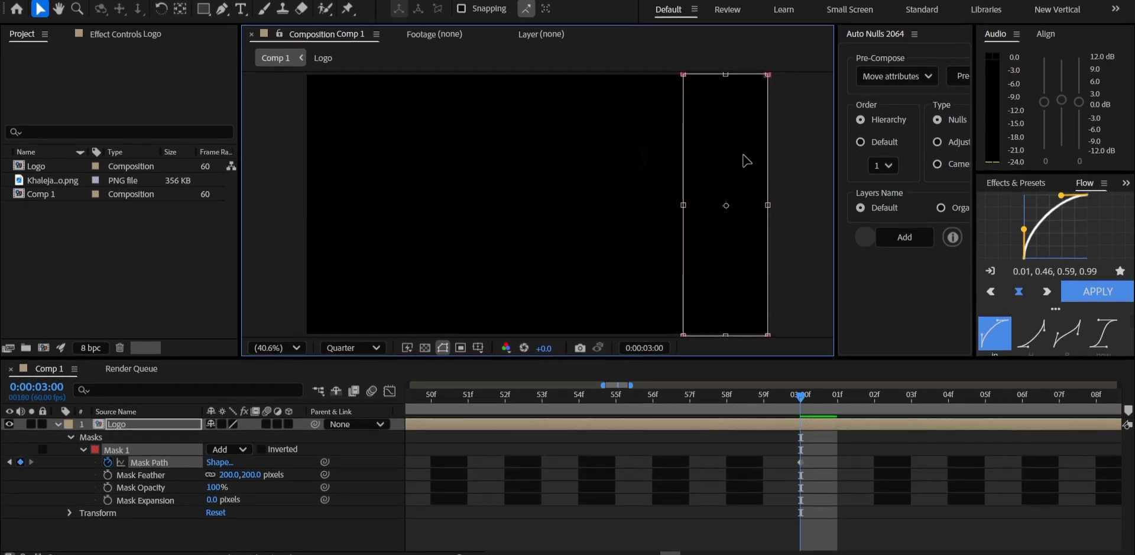
# Collapse the Logo layer's properties, show a wider time range, and save the project
pyautogui.click(57, 424)
pyautogui.moveTo(473, 554); pyautogui.dragTo(434, 554)
pyautogui.click(597, 494)
pyautogui.hotkey('ctrl', 's')
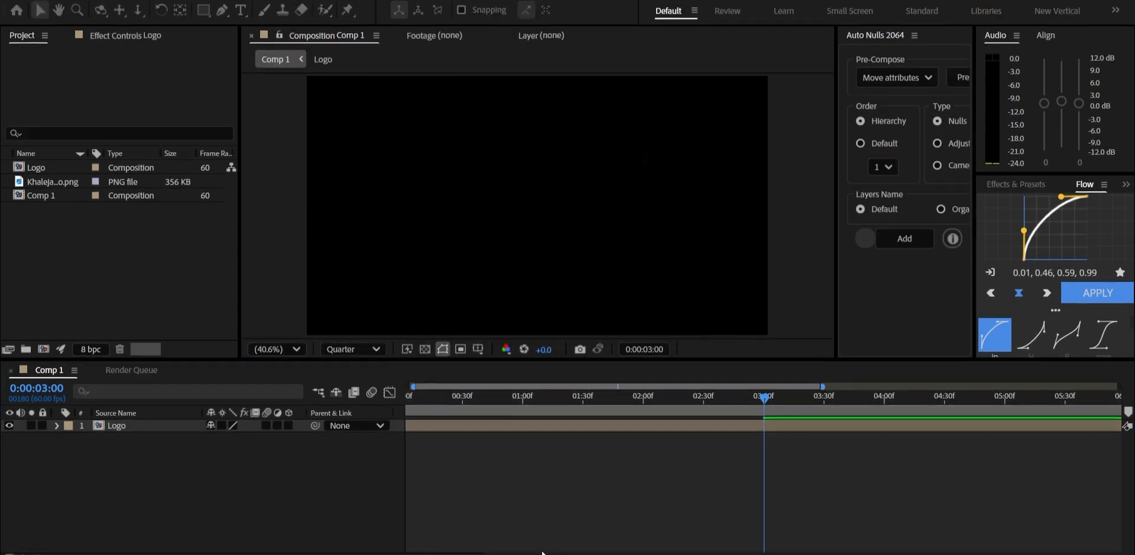
# Check the mask reveal at 1 second and pre-compose the Logo layer as Emitter with all attributes moved
pyautogui.click(548, 408)
pyautogui.moveTo(548, 409); pyautogui.dragTo(539, 428)
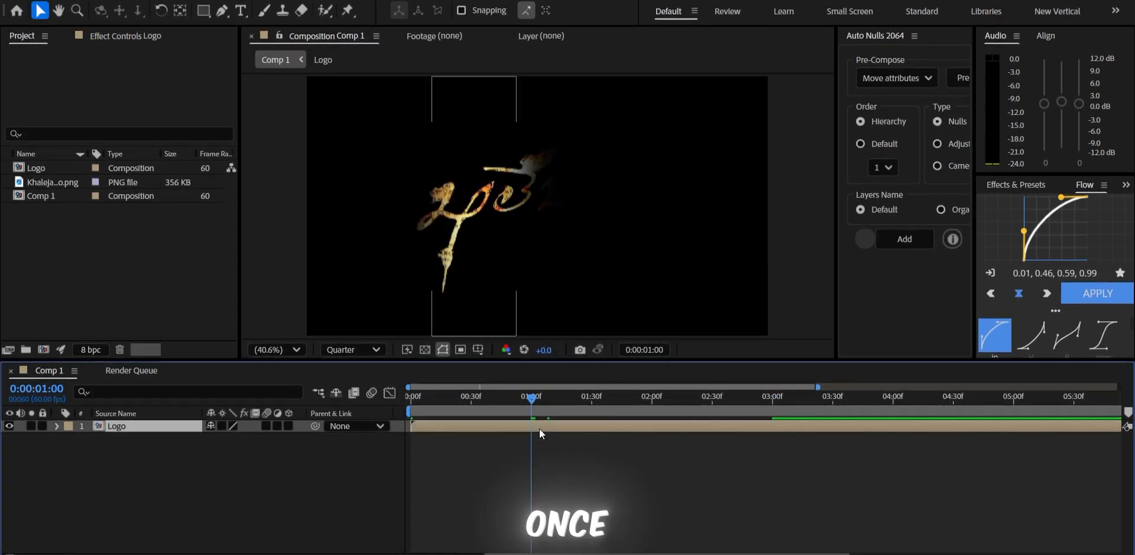
pyautogui.click(540, 428)
pyautogui.hotkey('ctrl', 'shift', 'c')
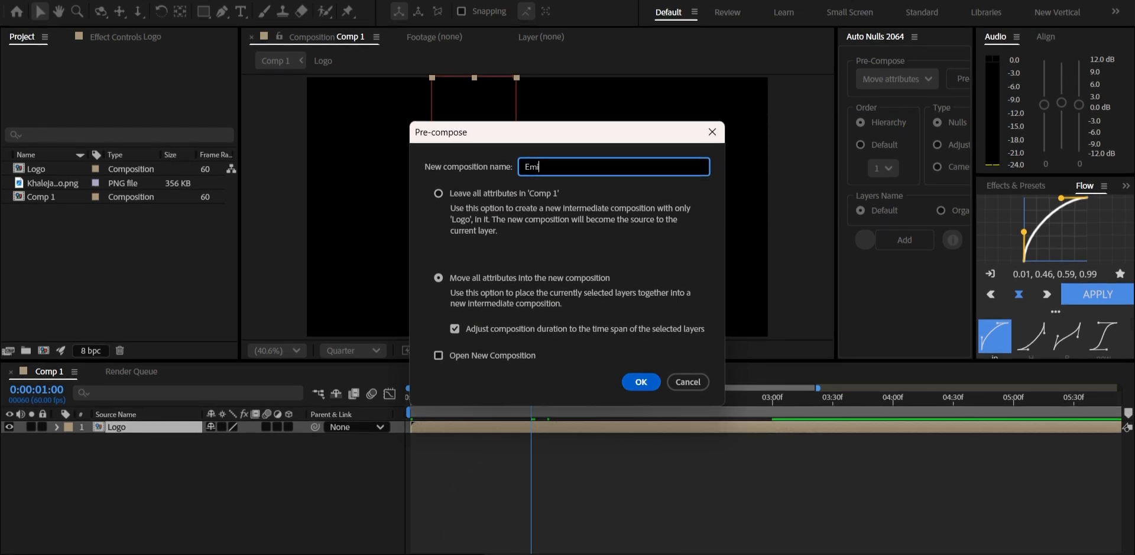
pyautogui.write('Emitter')
pyautogui.click(638, 383)
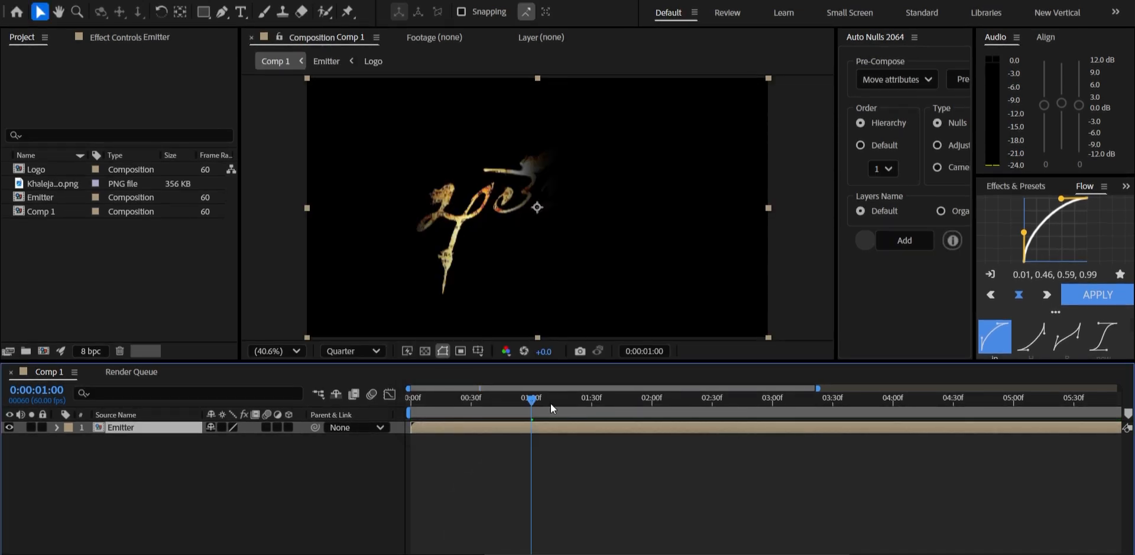
# Return to the start of Comp 1 and create a 1920 × 1080 black solid
pyautogui.click(566, 517)
pyautogui.moveTo(530, 406); pyautogui.dragTo(354, 414)
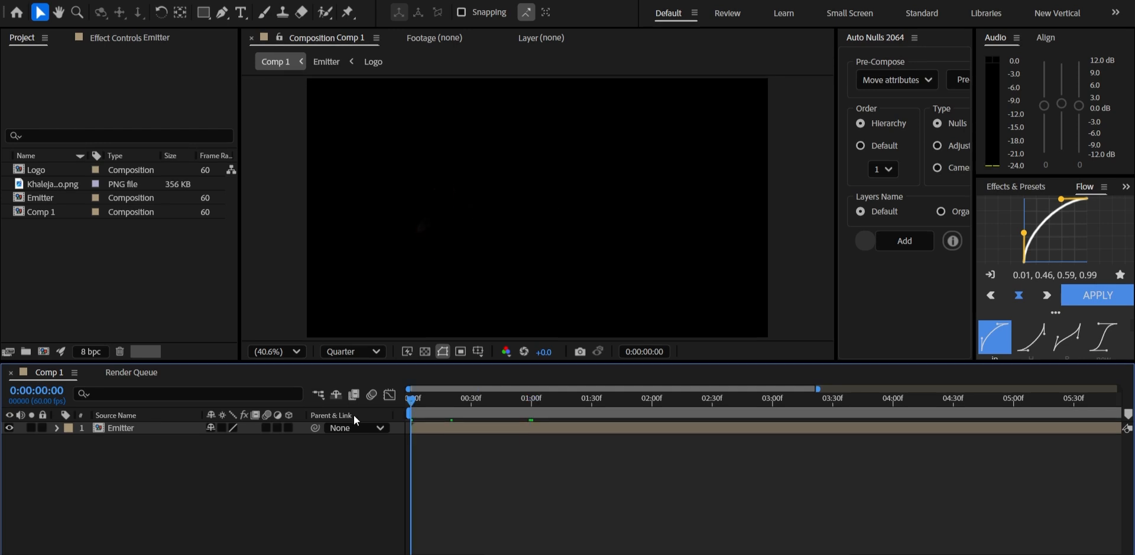
pyautogui.hotkey('ctrl', 'y')
pyautogui.click(678, 419)
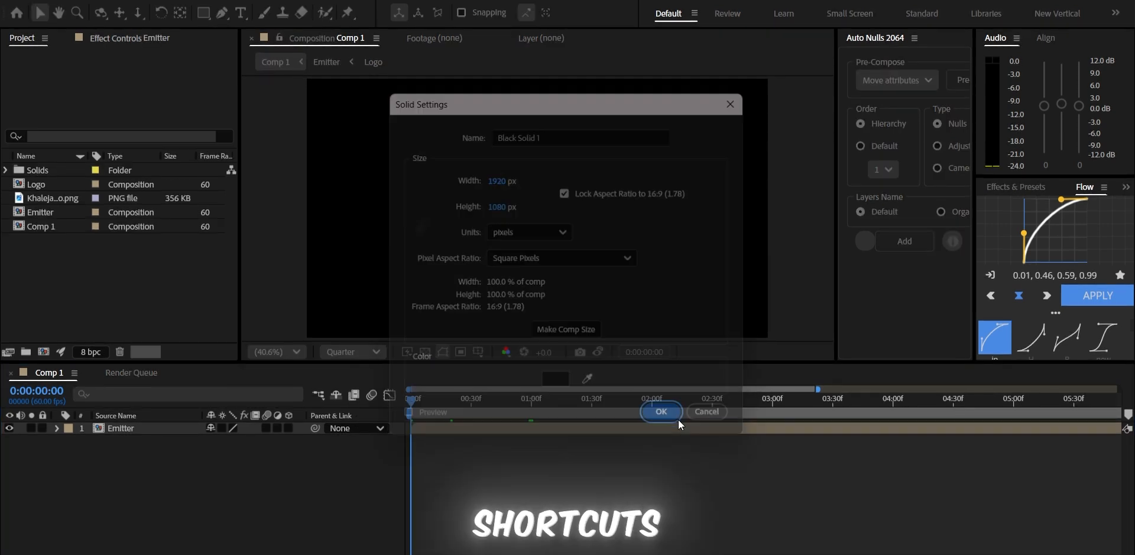
# Apply the Trapcode Particular effect to the black solid
pyautogui.hotkey('ctrl', 'space')
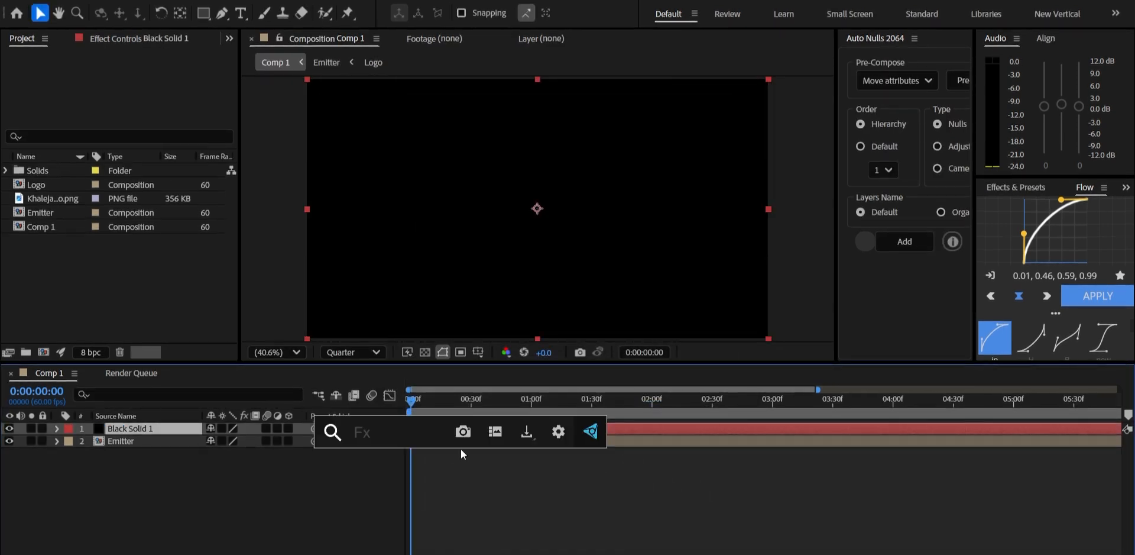
pyautogui.write('partic')
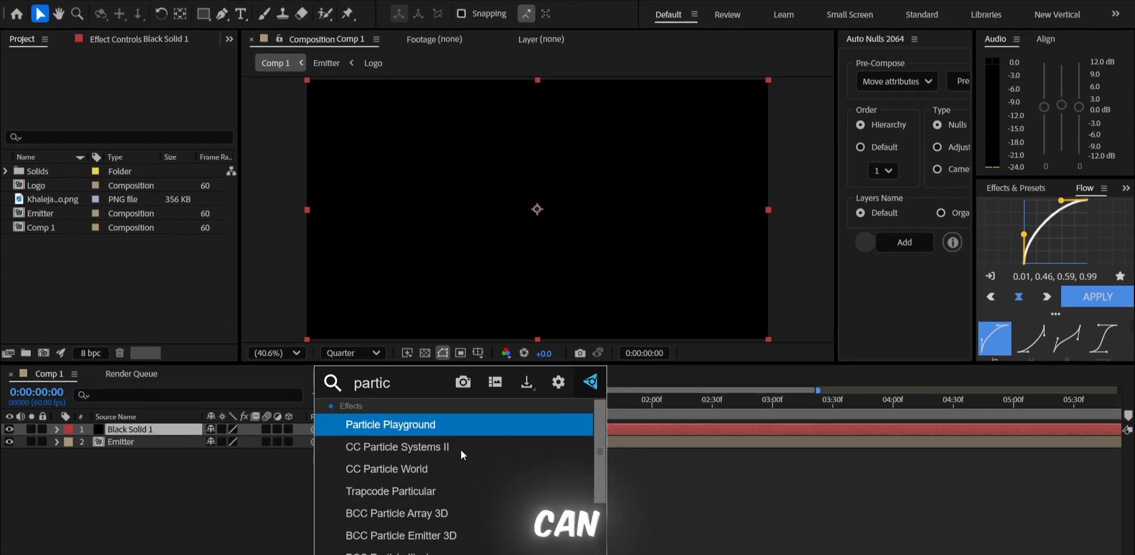
pyautogui.write('u')
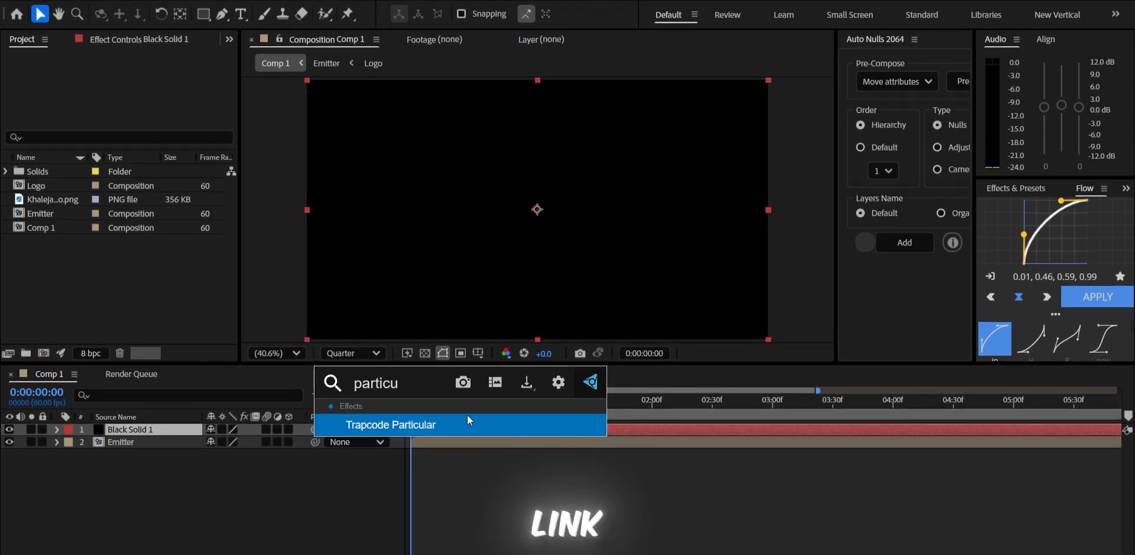
pyautogui.click(467, 422)
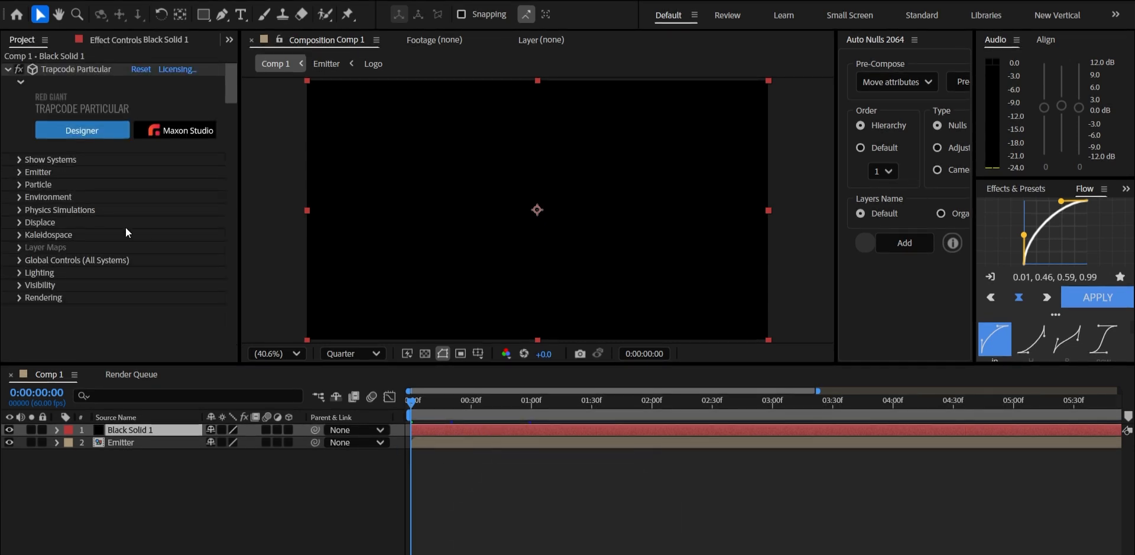
# Set Particular's emitter to 300000 particles per second and move the current time to 3 seconds
pyautogui.click(19, 171)
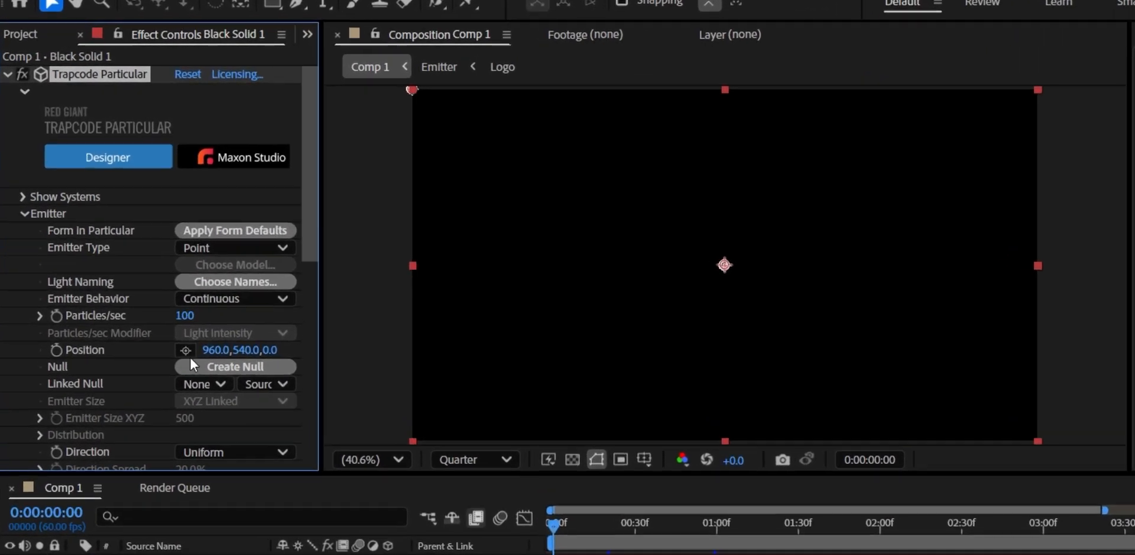
pyautogui.click(184, 315)
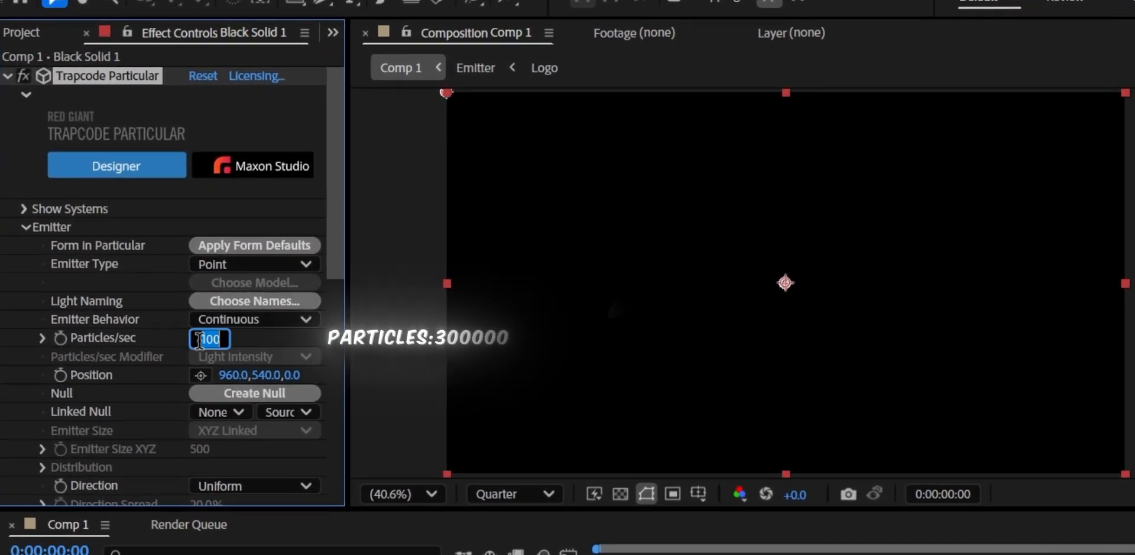
pyautogui.write('300')
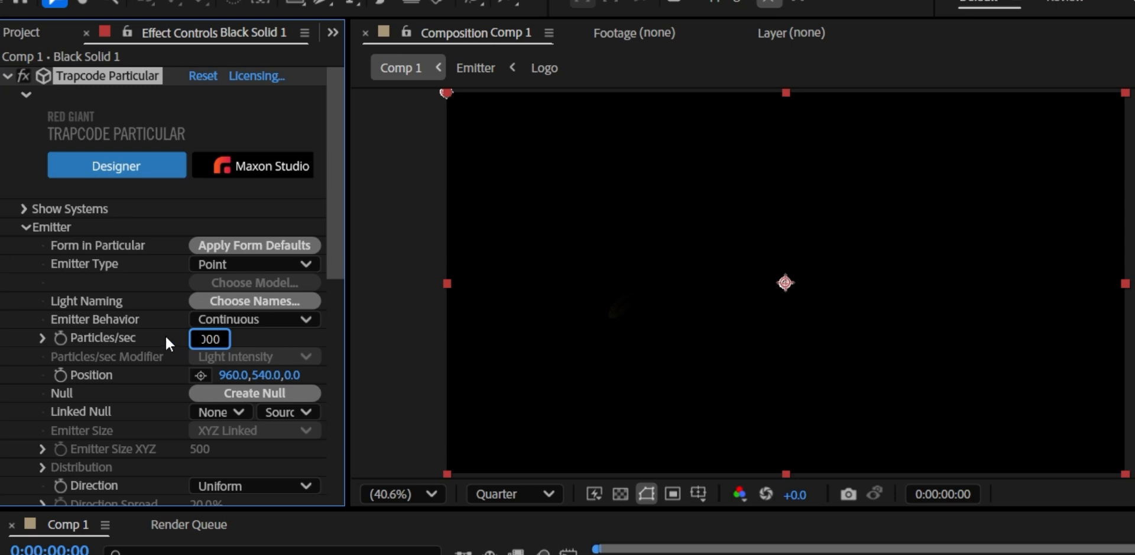
pyautogui.press('Return')
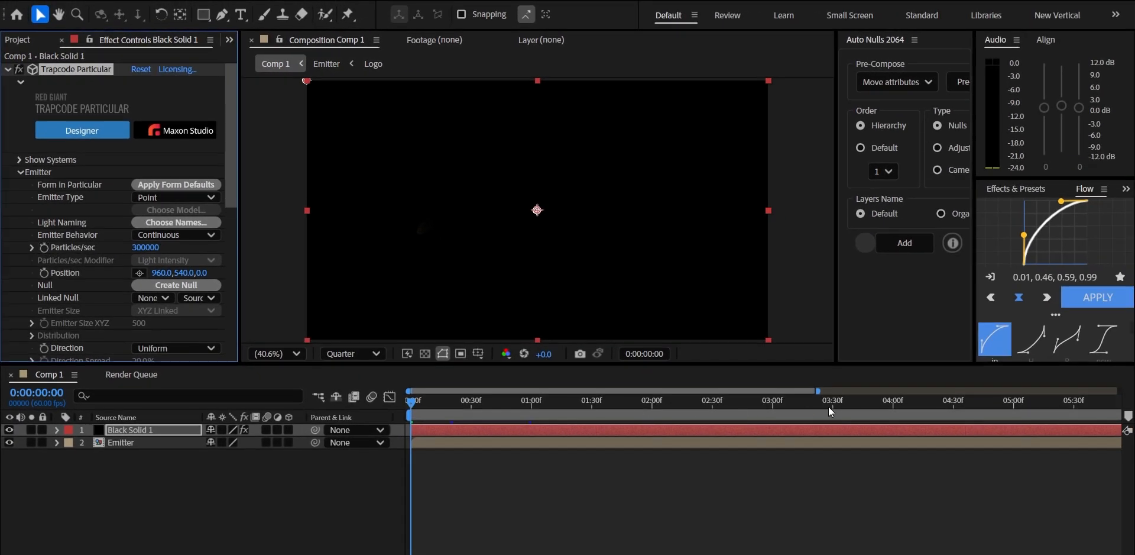
pyautogui.click(773, 402)
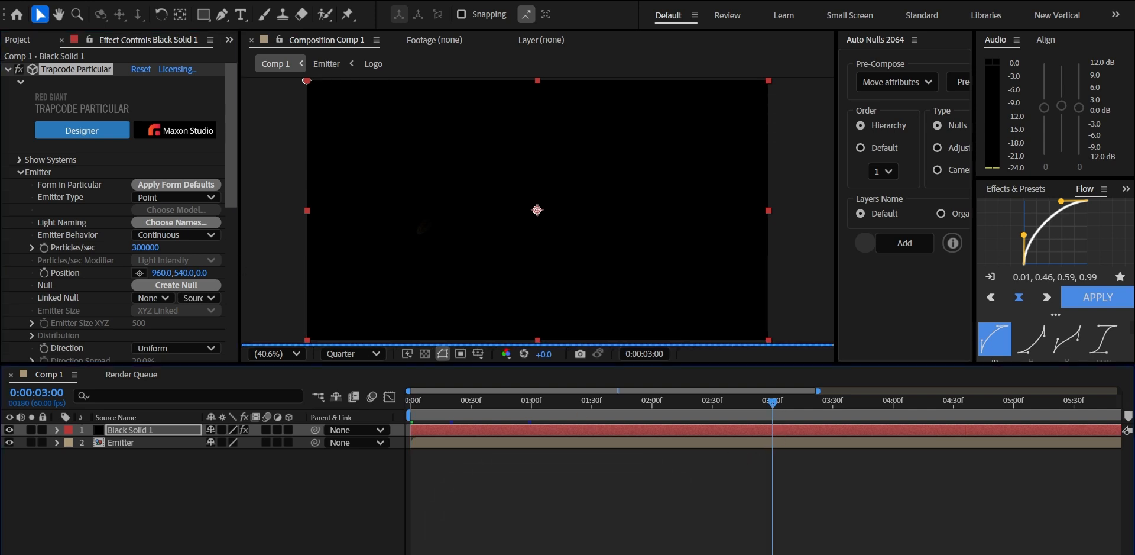
# Enable keyframing for Particular's Particles/sec at 3 seconds and hide the black solid layer
pyautogui.press('=')
pyautogui.press('=')
pyautogui.press('=')
pyautogui.press('=')
pyautogui.press('=')
pyautogui.press('=')
pyautogui.press('-')
pyautogui.press('-')
pyautogui.press('-')
pyautogui.press('-')
pyautogui.press('-')
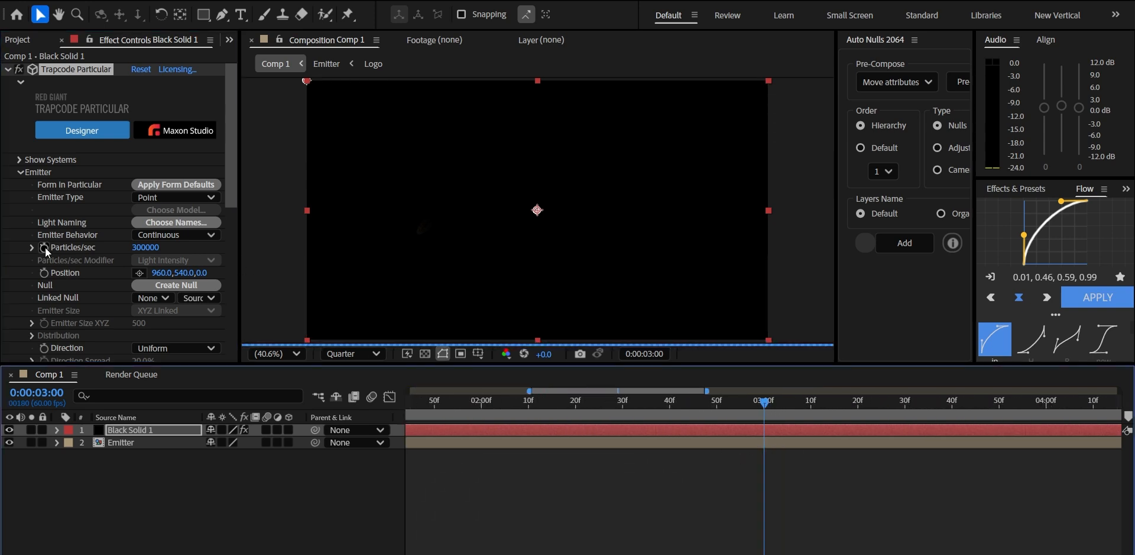
pyautogui.click(9, 429)
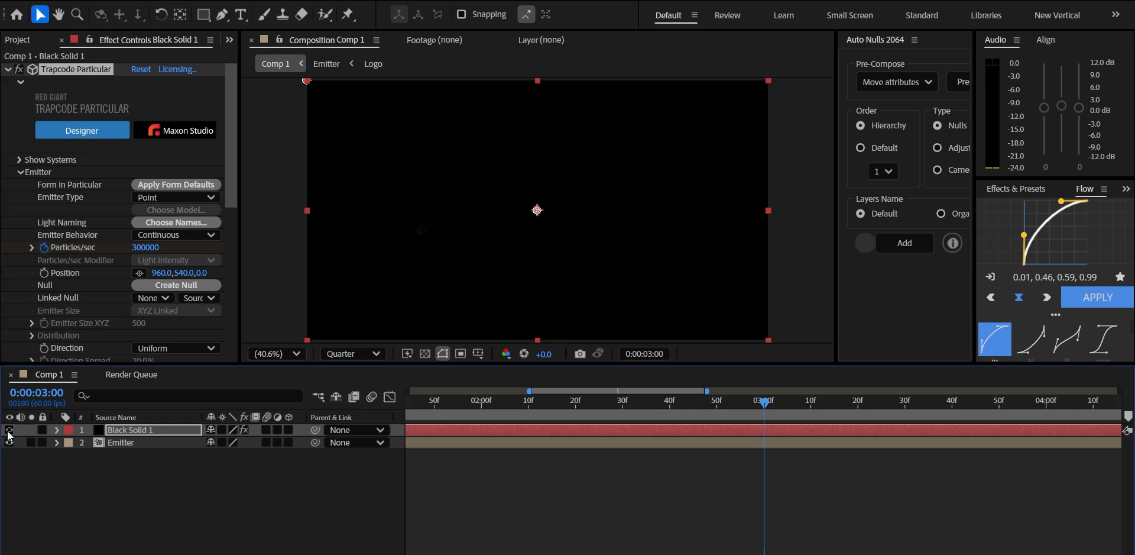
# Keyframe Particles/sec at 0 at 0:00:03:08 and make the black solid visible again
pyautogui.moveTo(794, 405); pyautogui.dragTo(802, 407)
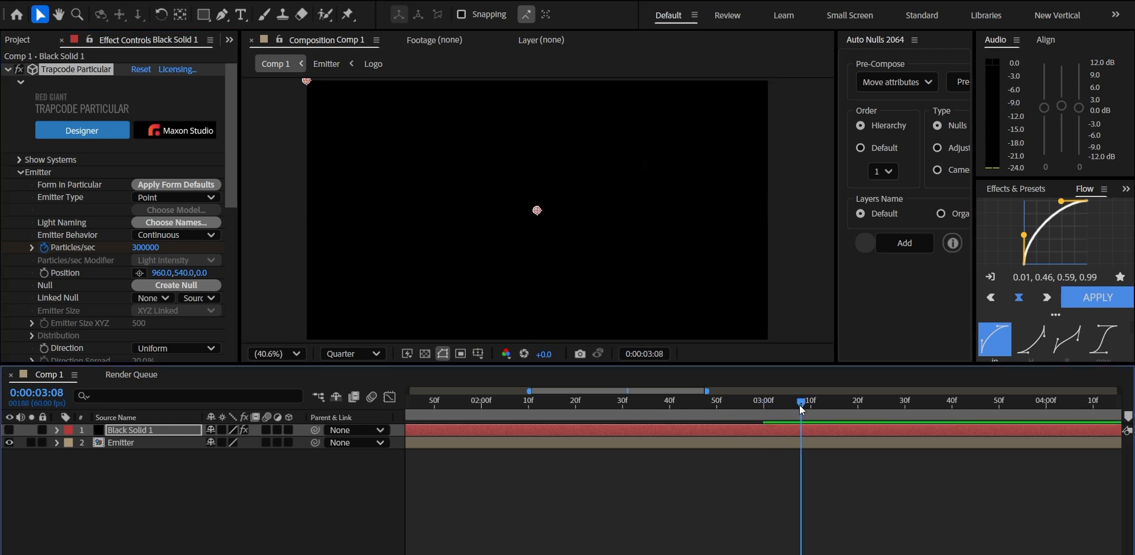
pyautogui.click(146, 248)
pyautogui.write('0')
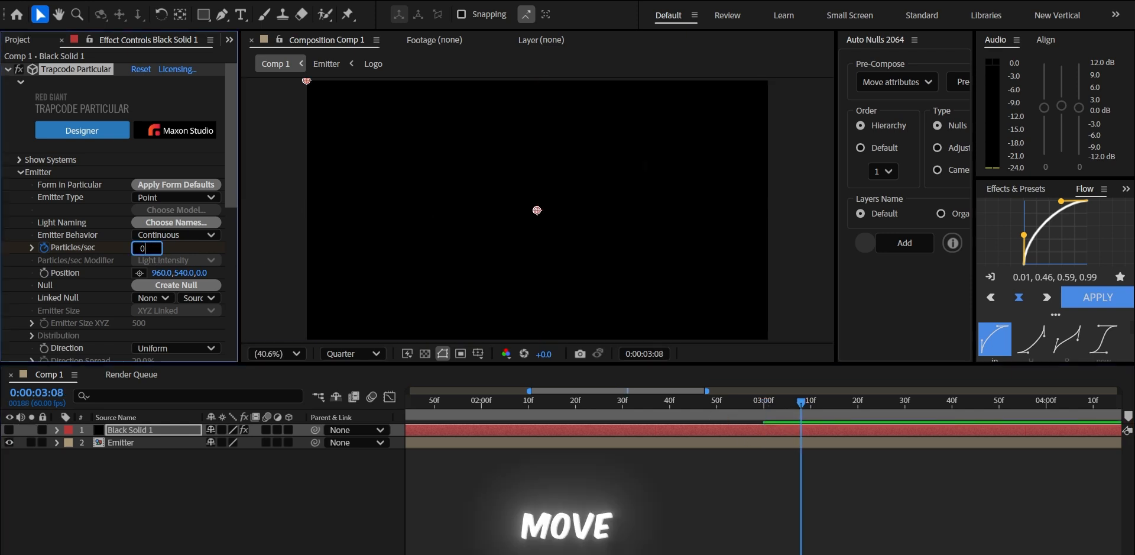
pyautogui.press('Return')
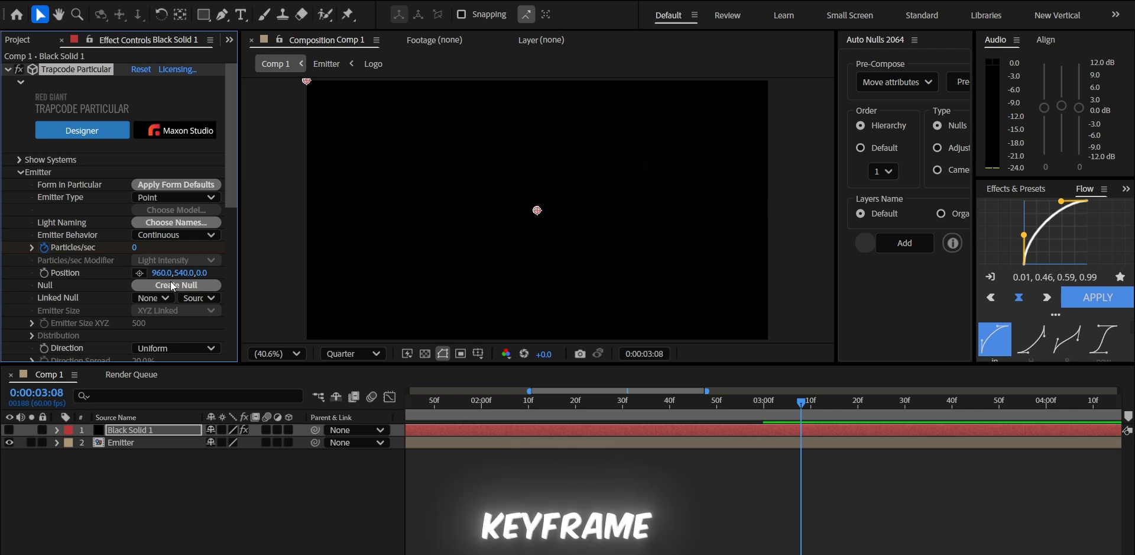
pyautogui.click(9, 430)
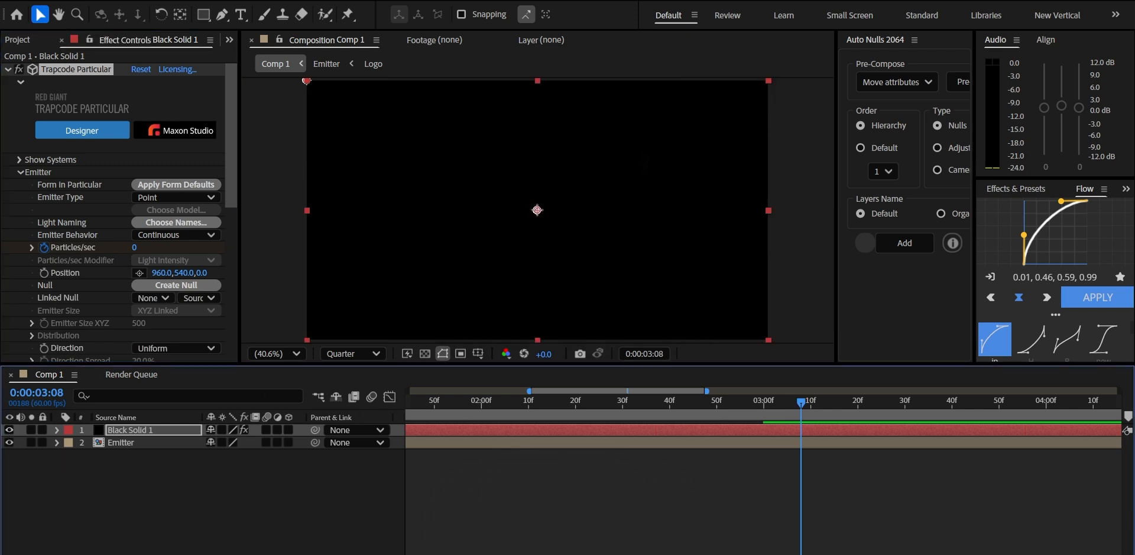
# Save the project and move the current time to 0:00:03:14
pyautogui.press('-')
pyautogui.press('-')
pyautogui.hotkey('ctrl', 's')
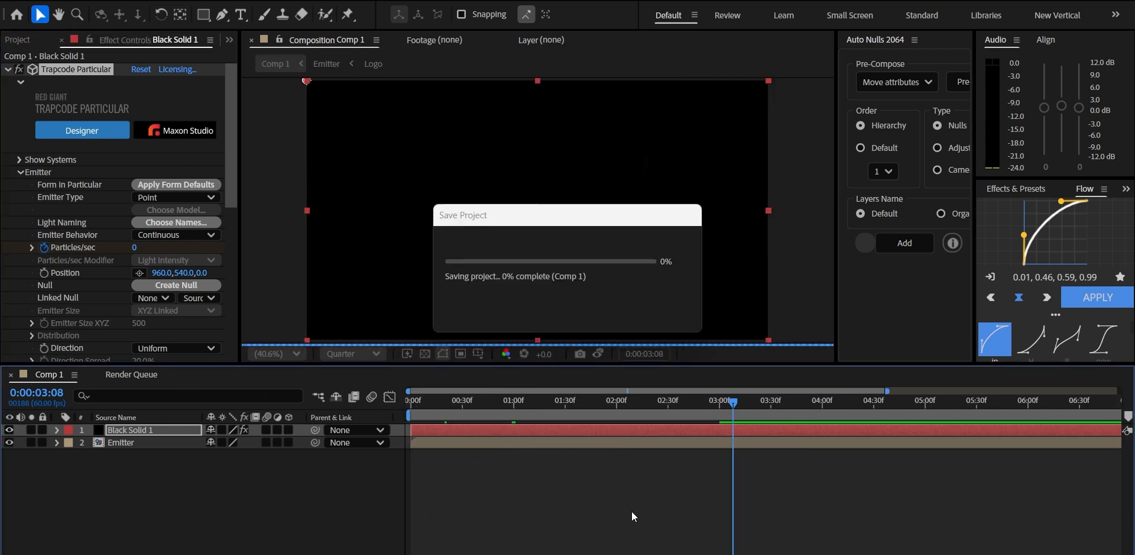
pyautogui.click(743, 403)
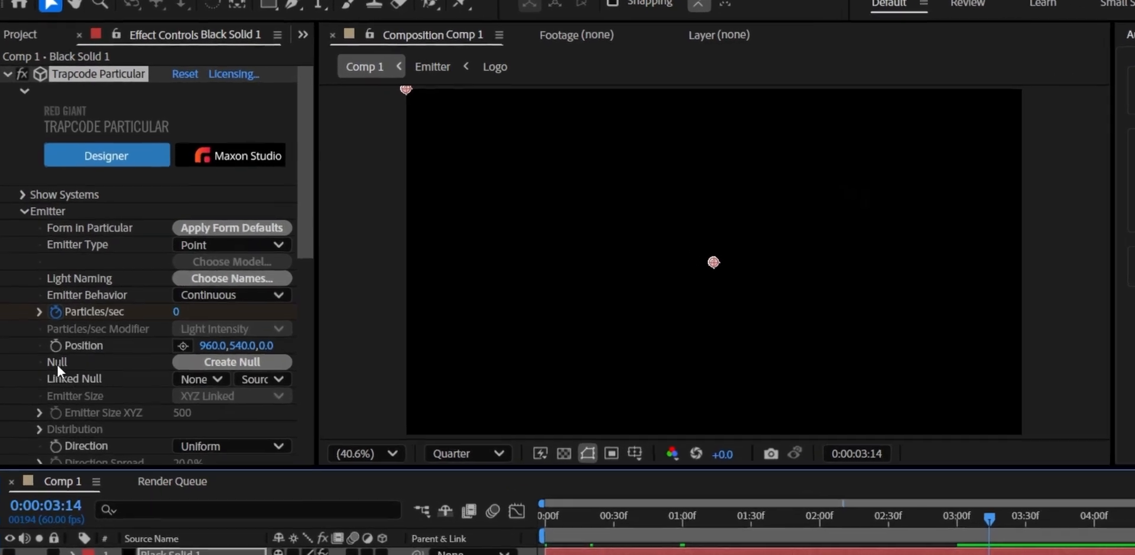
# Set Particular's emitter type to Light(s) and dismiss the notice
pyautogui.scroll(-2, 100, 331)
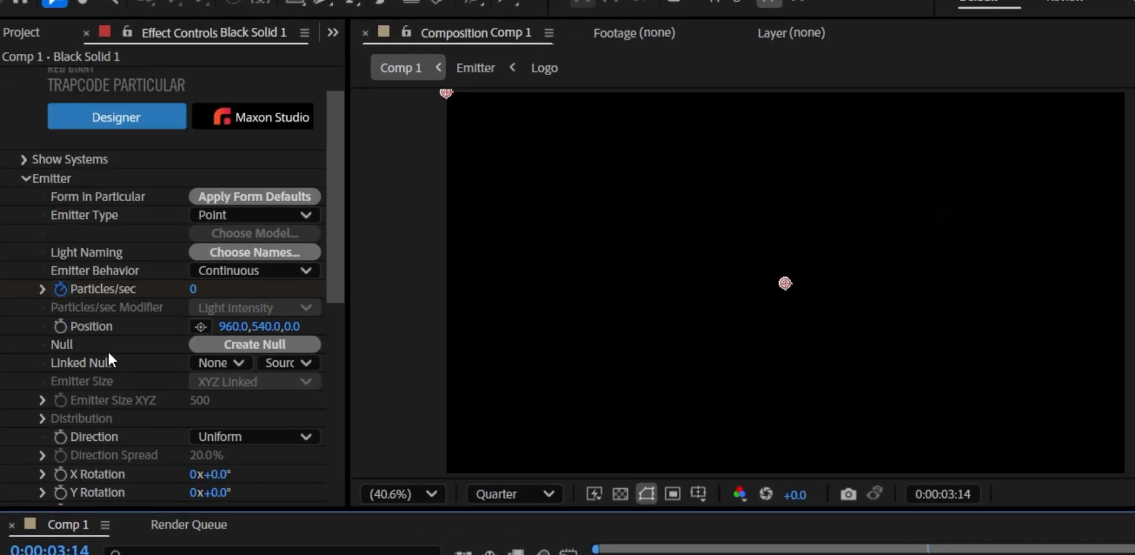
pyautogui.click(202, 214)
pyautogui.click(225, 298)
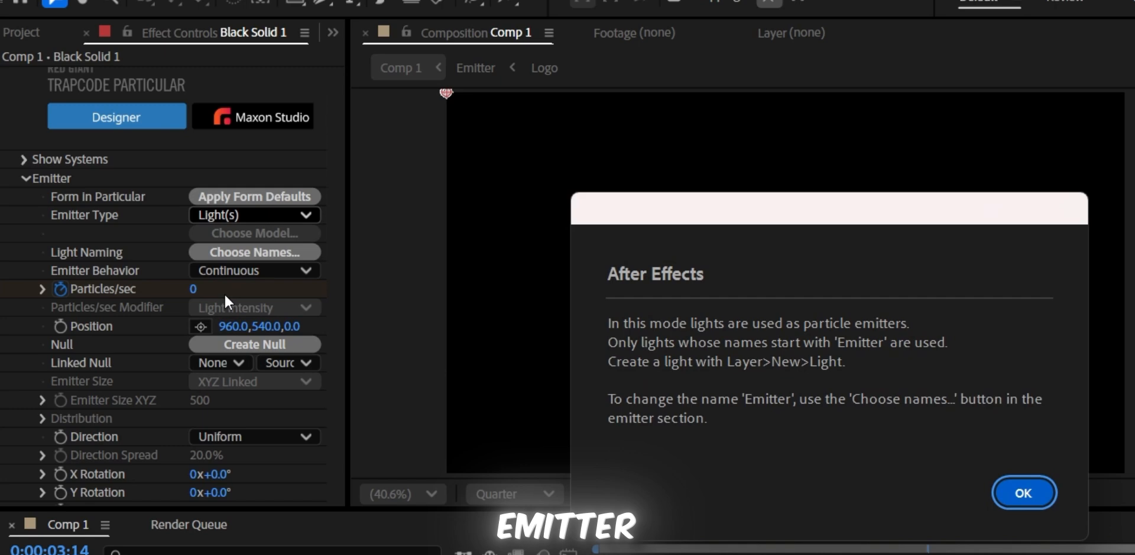
pyautogui.click(1036, 482)
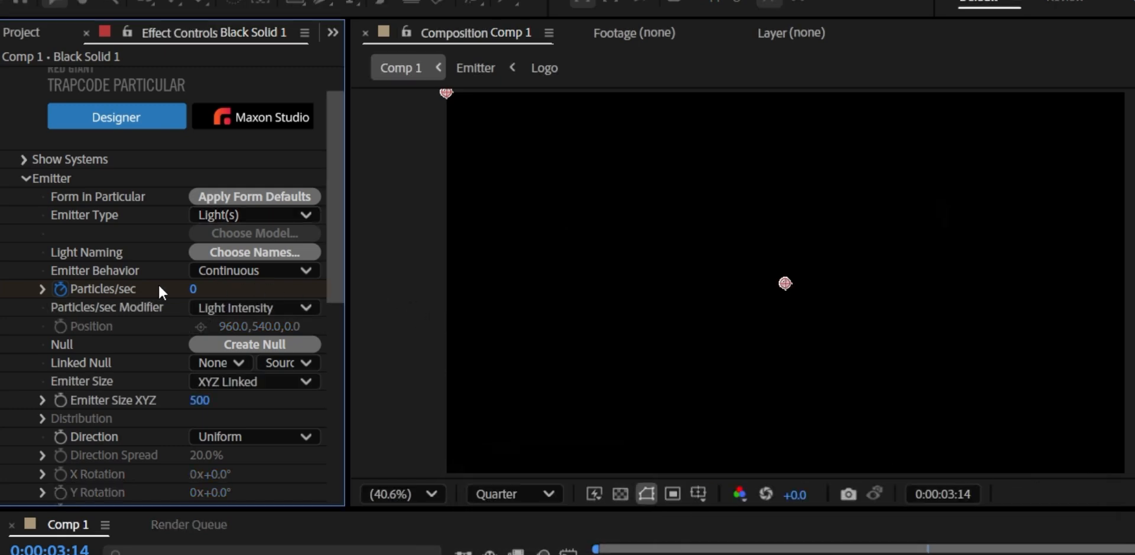
# Set Velocity, Velocity Random, Velocity Distribution and Velocity from Emitter all to 0 and save the project
pyautogui.scroll(-3, 159, 284)
pyautogui.click(207, 334)
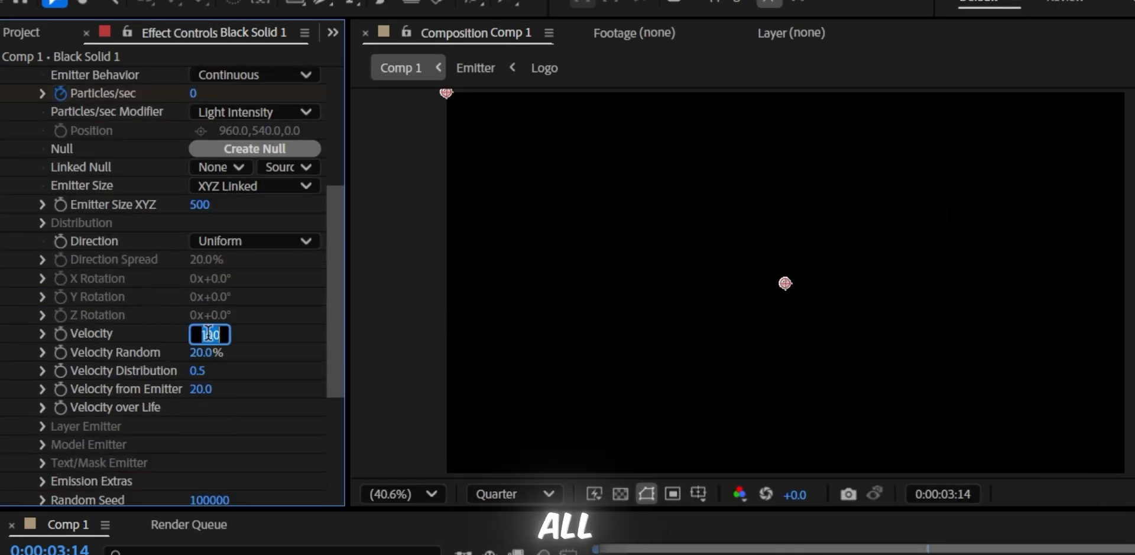
pyautogui.write('0')
pyautogui.click(200, 353)
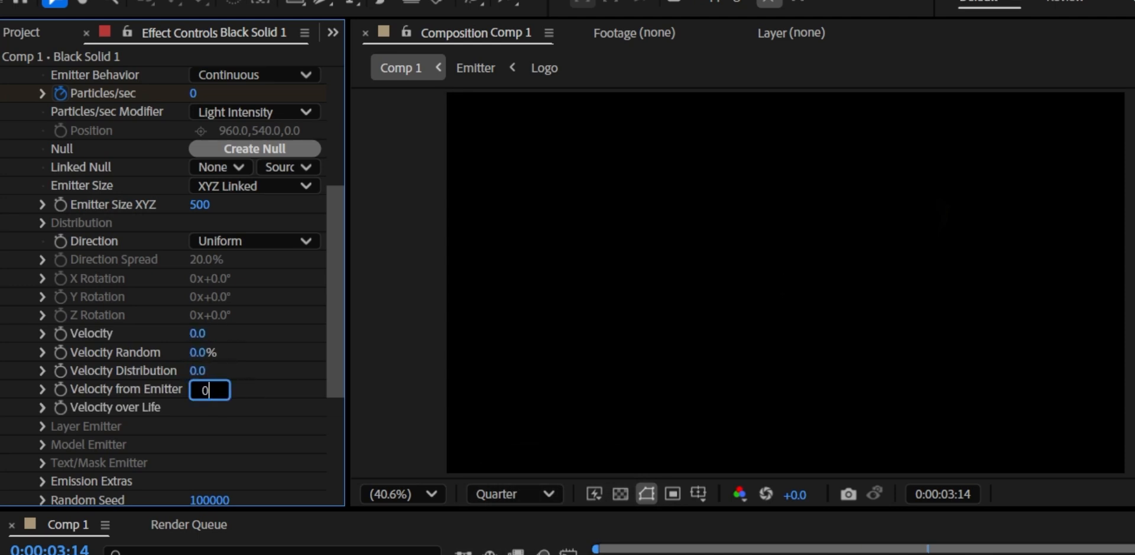
pyautogui.write('0')
pyautogui.press('Return')
pyautogui.hotkey('ctrl', 's')
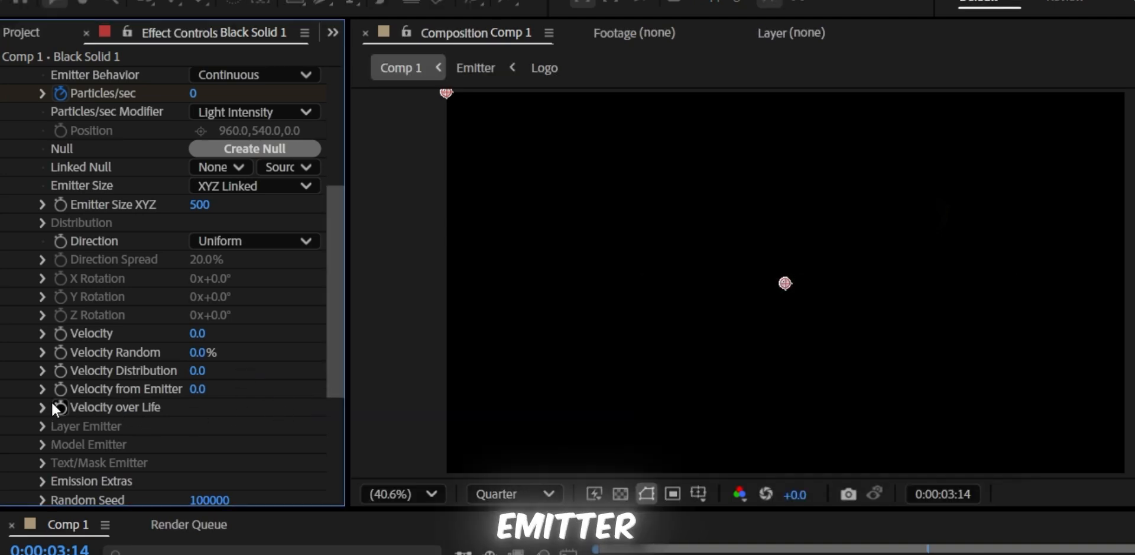
# Switch the emitter size to XYZ Individual with X 50, Y 50 and Z 1, and save the project
pyautogui.scroll(3, 101, 363)
pyautogui.scroll(2, 102, 364)
pyautogui.click(215, 334)
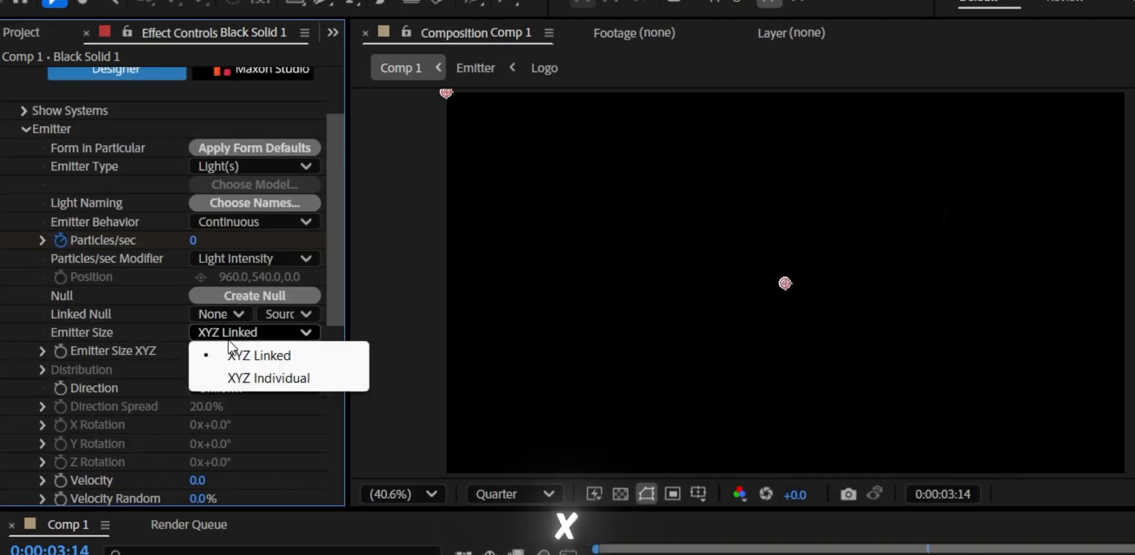
pyautogui.click(255, 385)
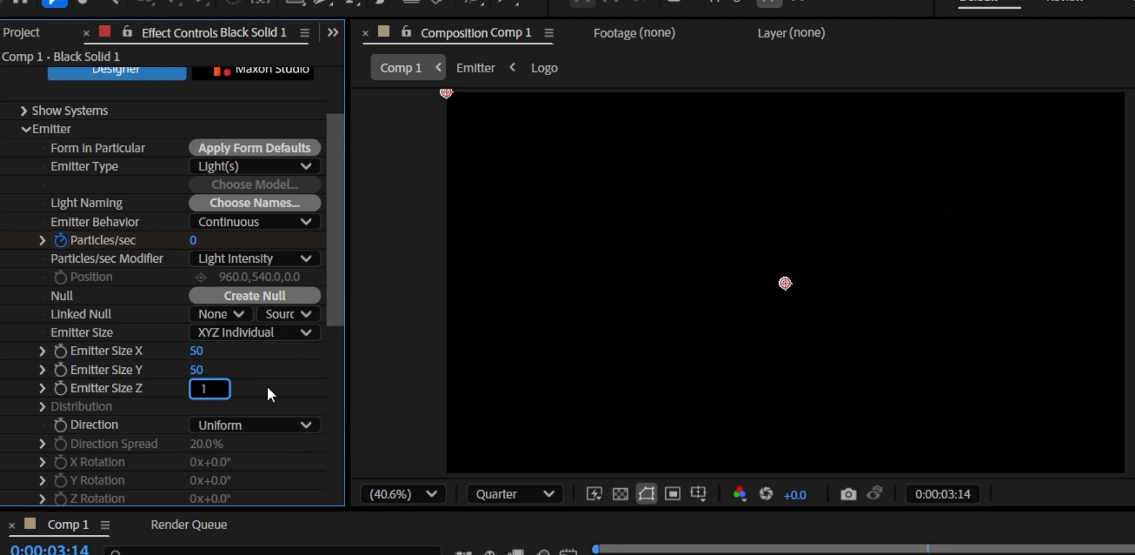
pyautogui.press('Return')
pyautogui.hotkey('ctrl', 's')
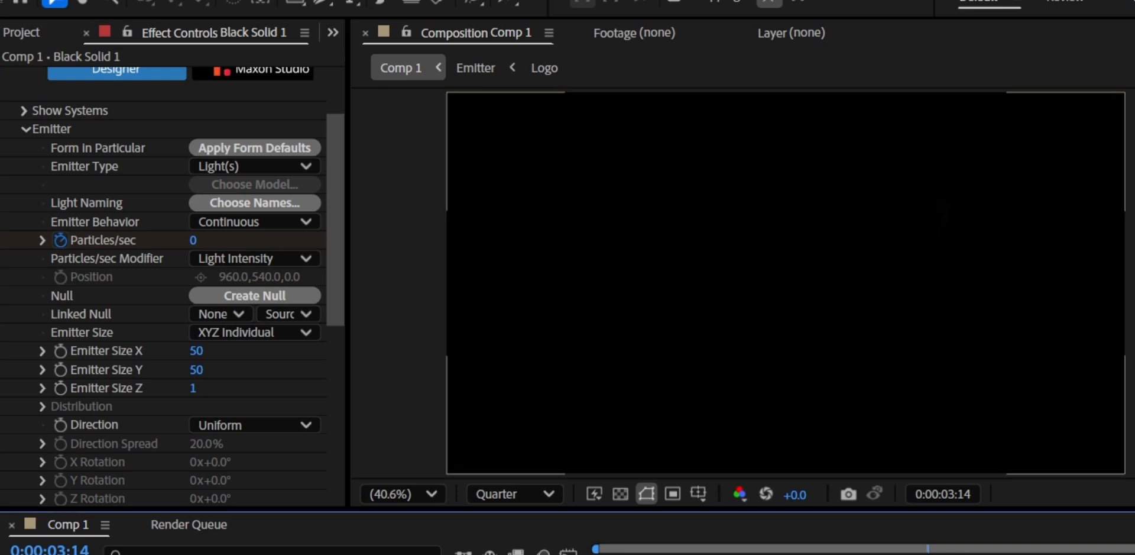
# Make the Emitter pre-composition a 3D layer, save the project and set Particular's emitter type to Layer
pyautogui.scroll(2, 127, 414)
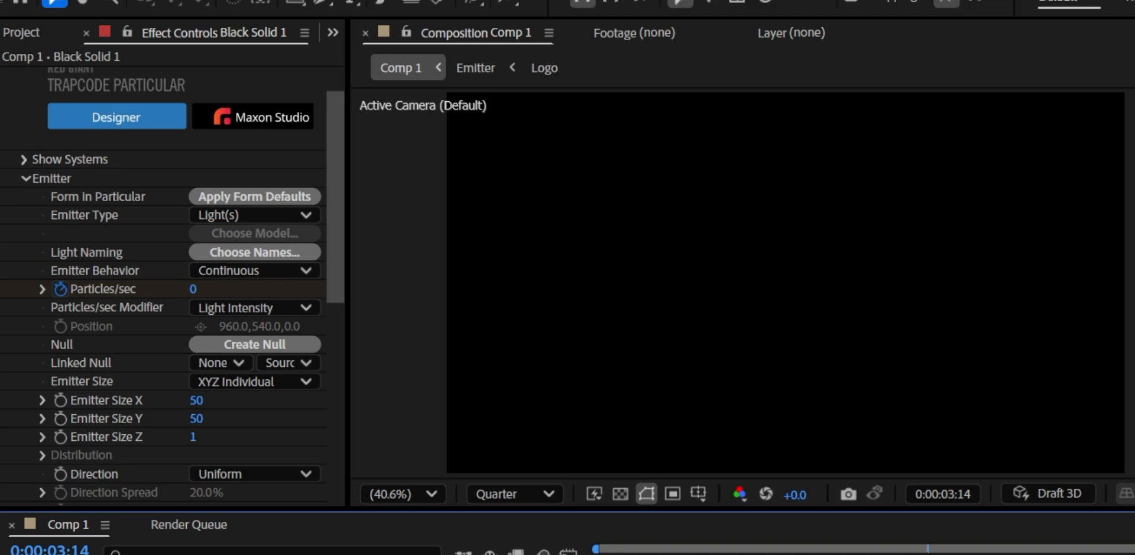
pyautogui.hotkey('ctrl', 's')
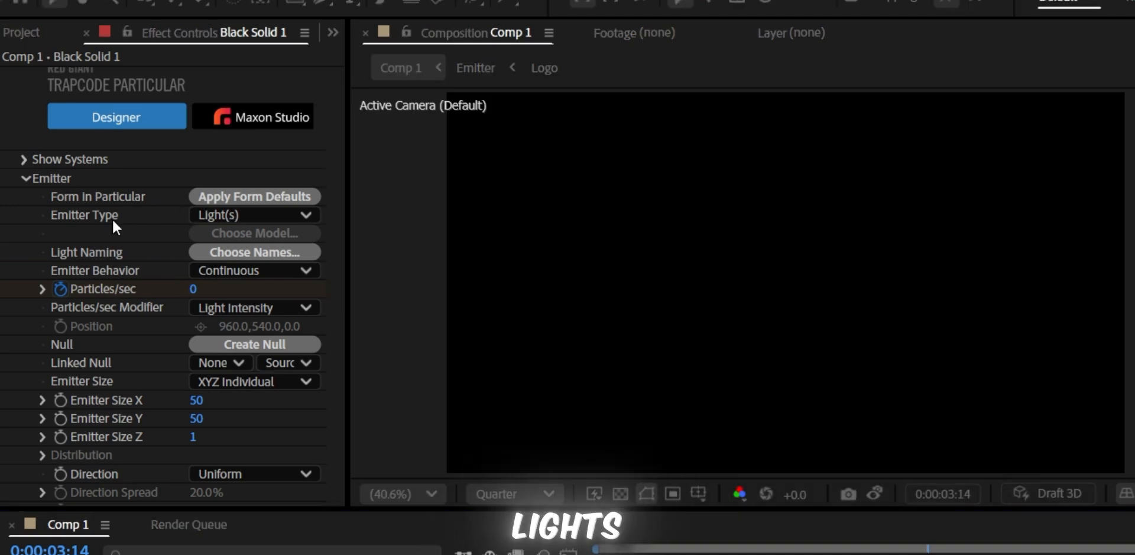
pyautogui.click(255, 216)
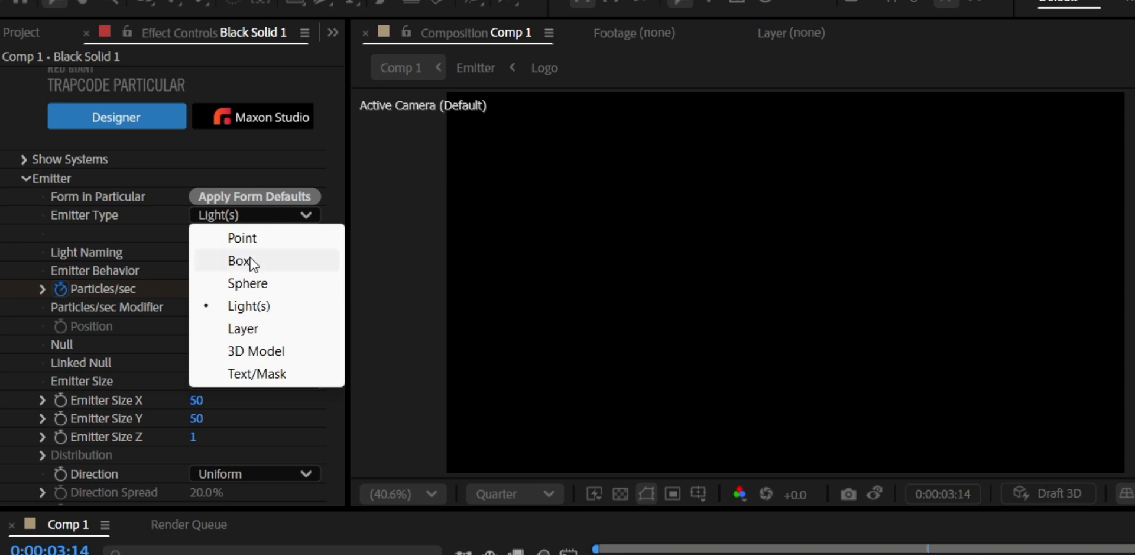
pyautogui.click(265, 329)
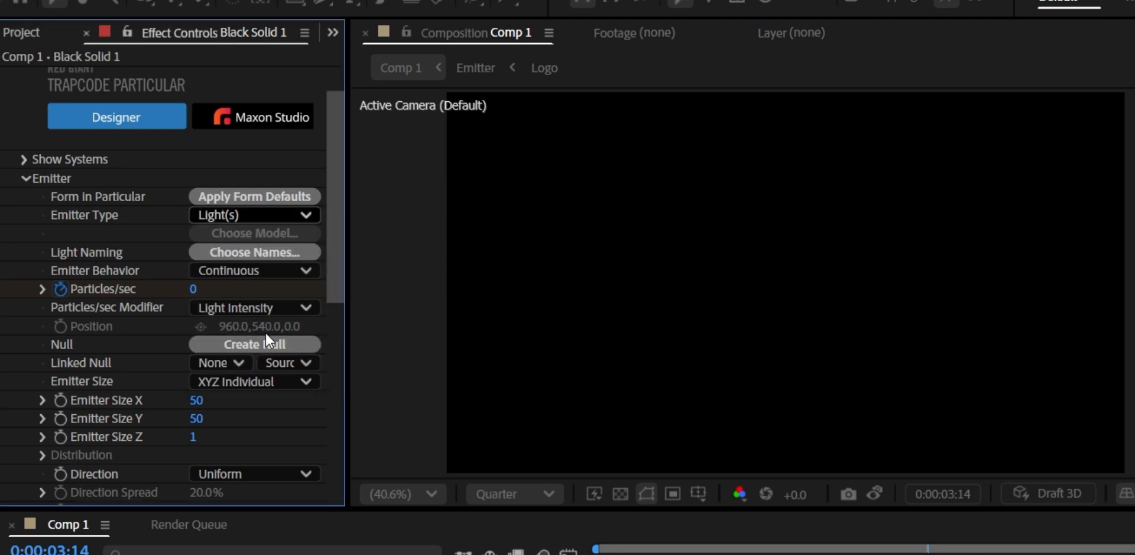
# Choose the Emitter pre-composition as the source layer in Particular's Layer Emitter settings and save the project
pyautogui.scroll(-1, 134, 331)
pyautogui.scroll(-5, 121, 337)
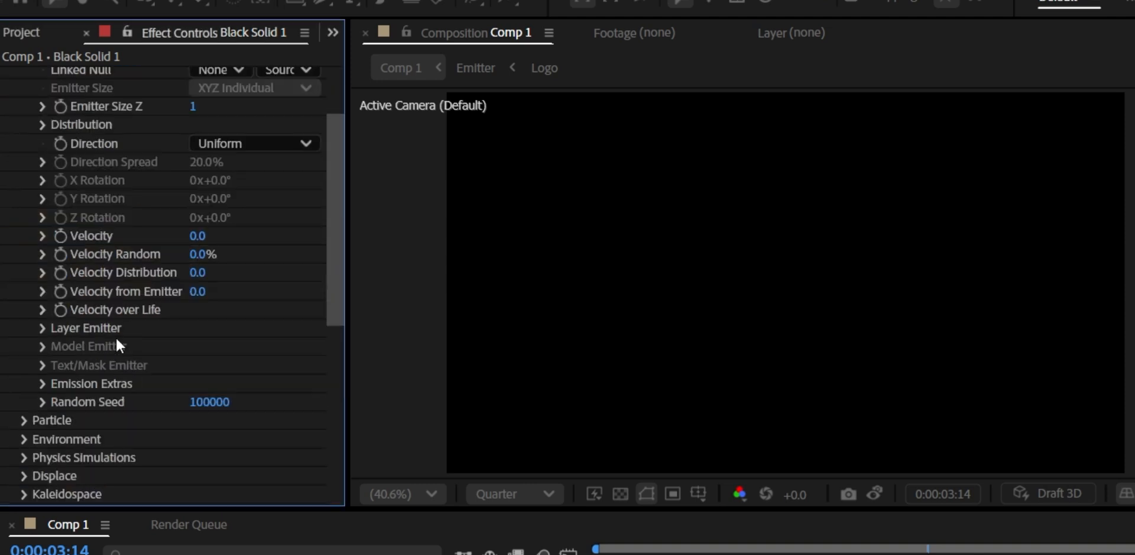
pyautogui.click(47, 328)
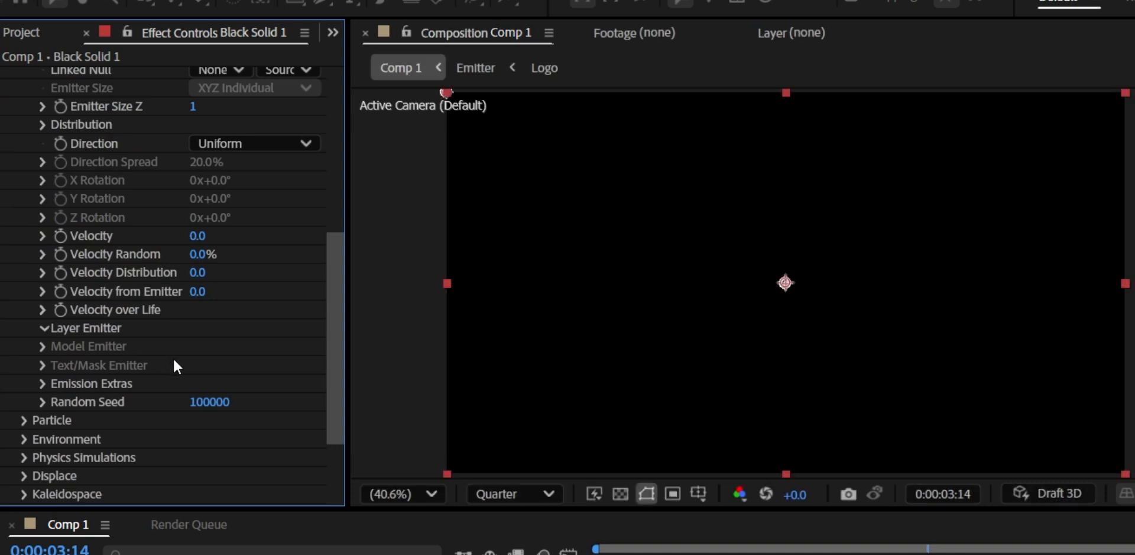
pyautogui.click(43, 327)
pyautogui.click(229, 347)
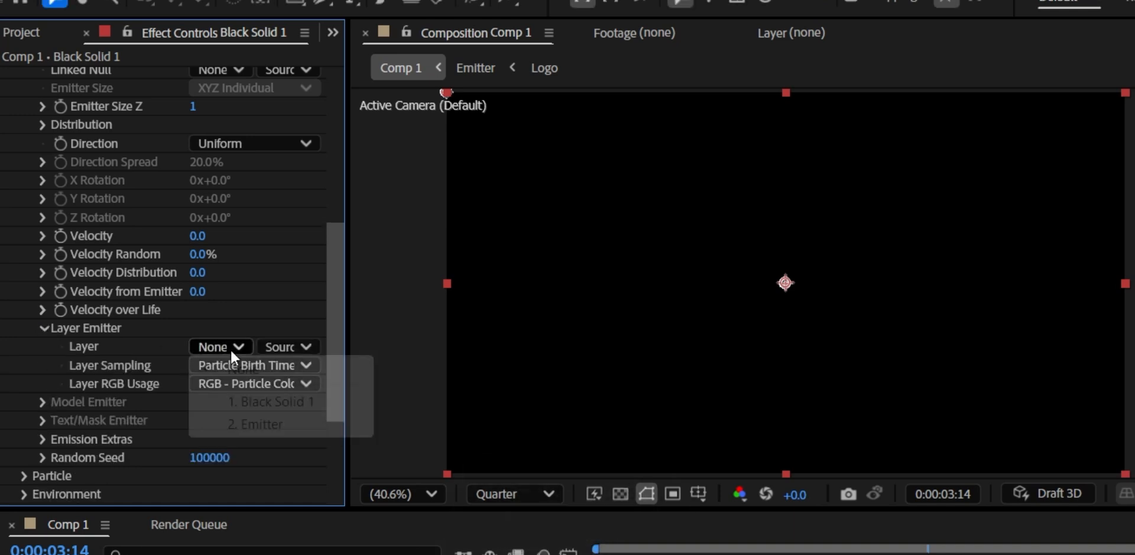
pyautogui.click(256, 424)
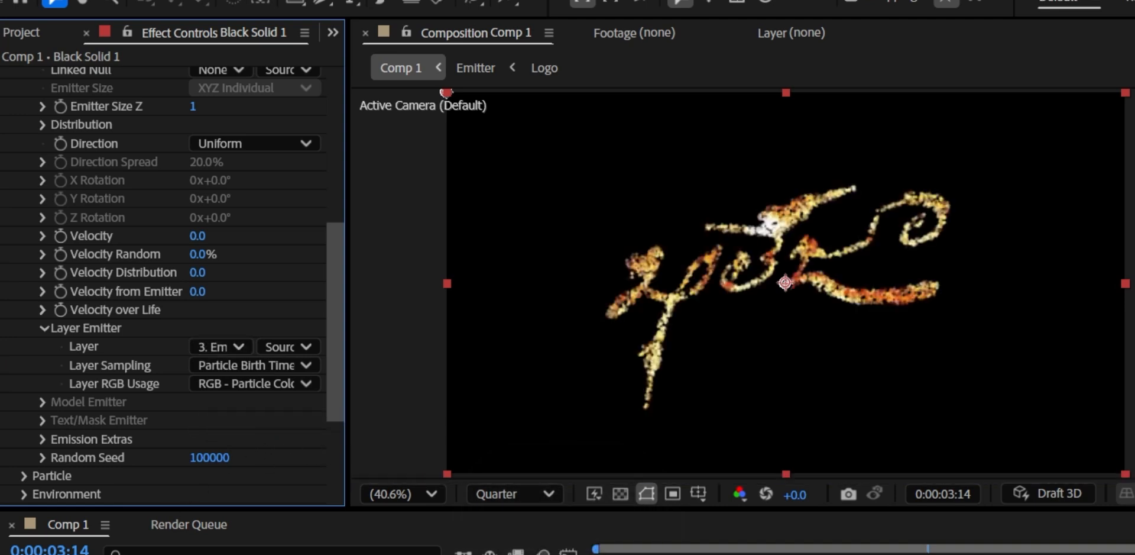
pyautogui.hotkey('ctrl', 's')
# Collapse the Emitter settings, and set the particle Life to 2.5 seconds and Life Random to 75%
pyautogui.scroll(6, 125, 260)
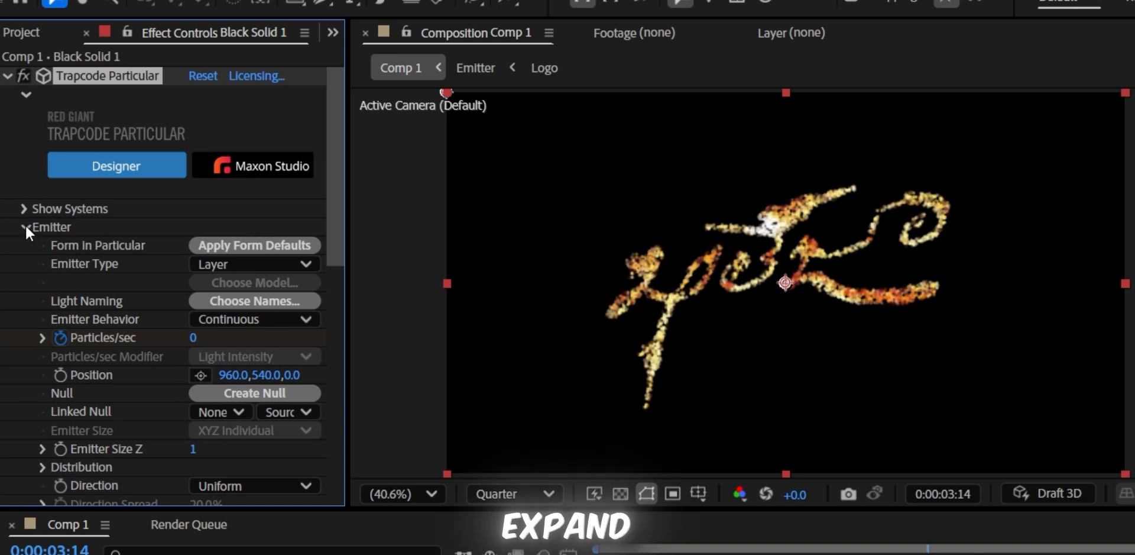
pyautogui.click(25, 226)
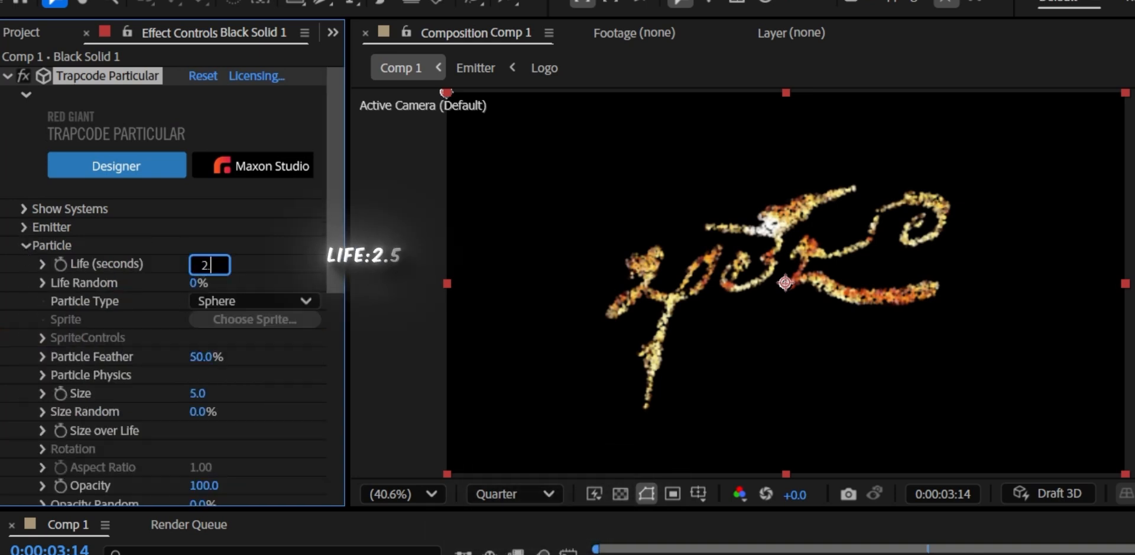
pyautogui.press('Return')
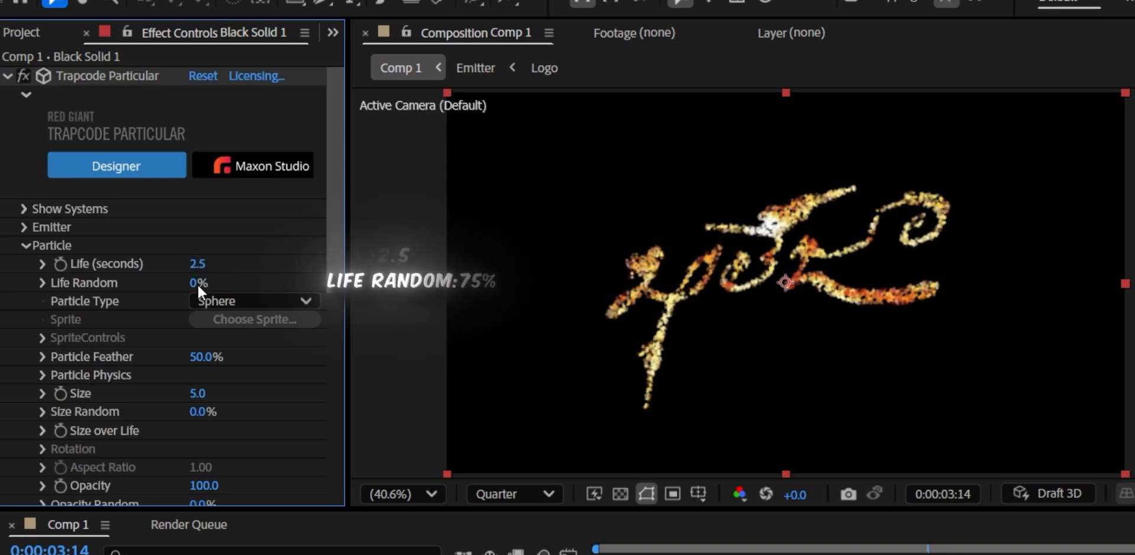
pyautogui.click(198, 282)
pyautogui.write('75')
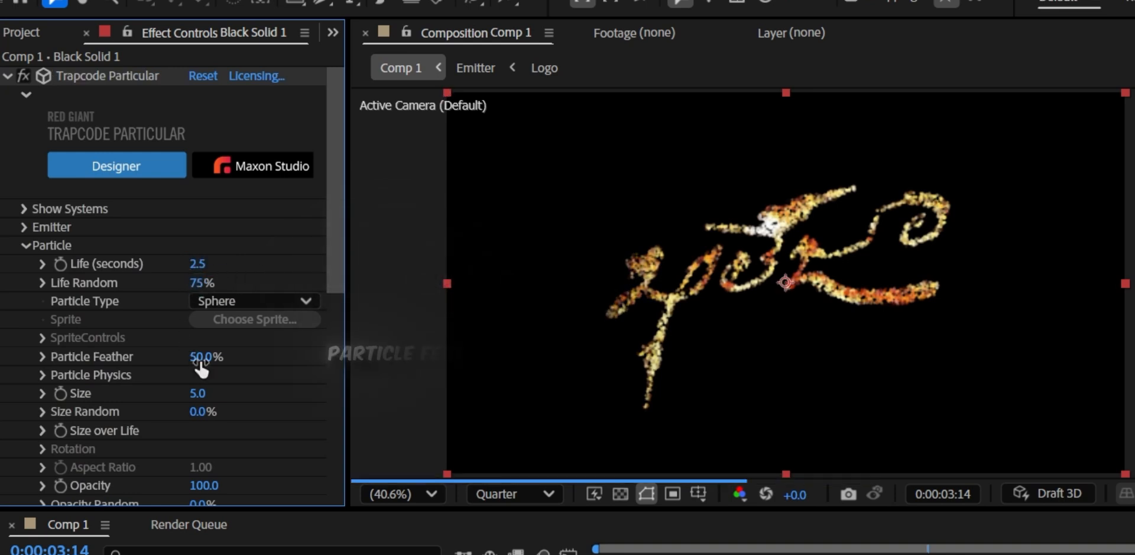
# Set Particle Feather to 100% and particle Size to 2, and save the project
pyautogui.moveTo(201, 368); pyautogui.dragTo(292, 362)
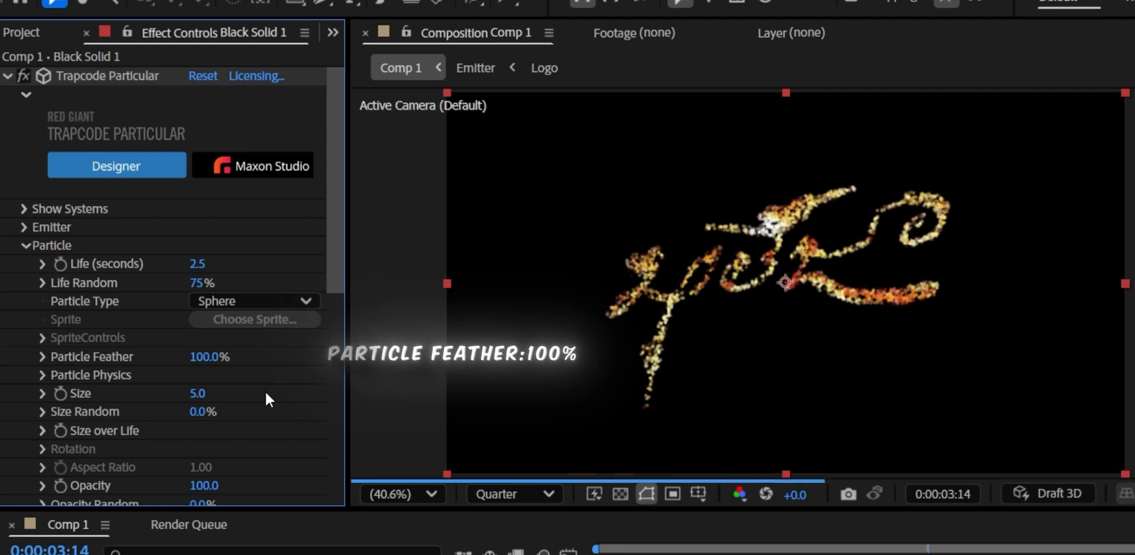
pyautogui.scroll(-2, 266, 393)
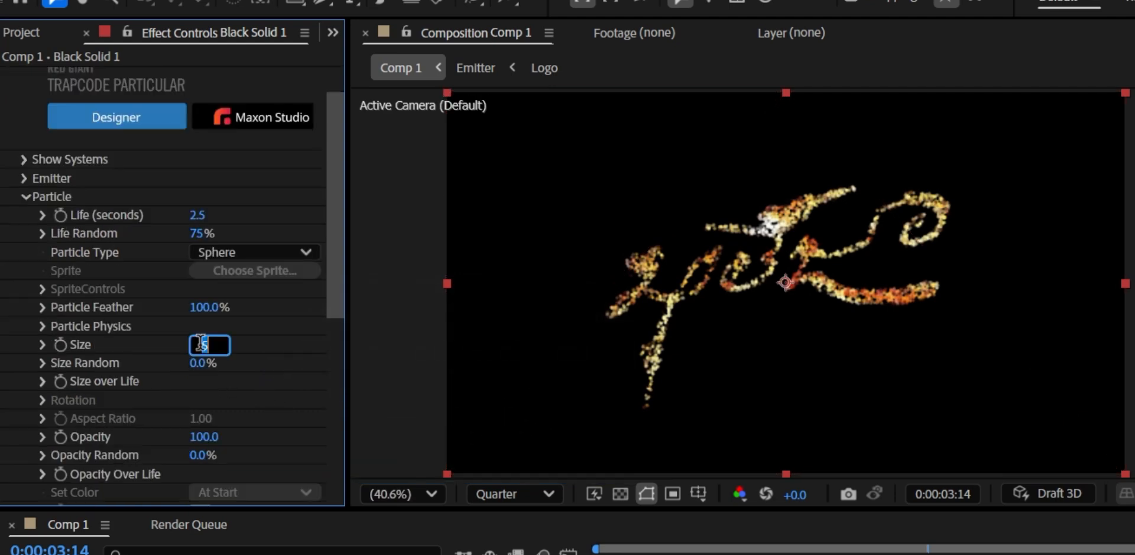
pyautogui.click(258, 372)
pyautogui.hotkey('ctrl', 's')
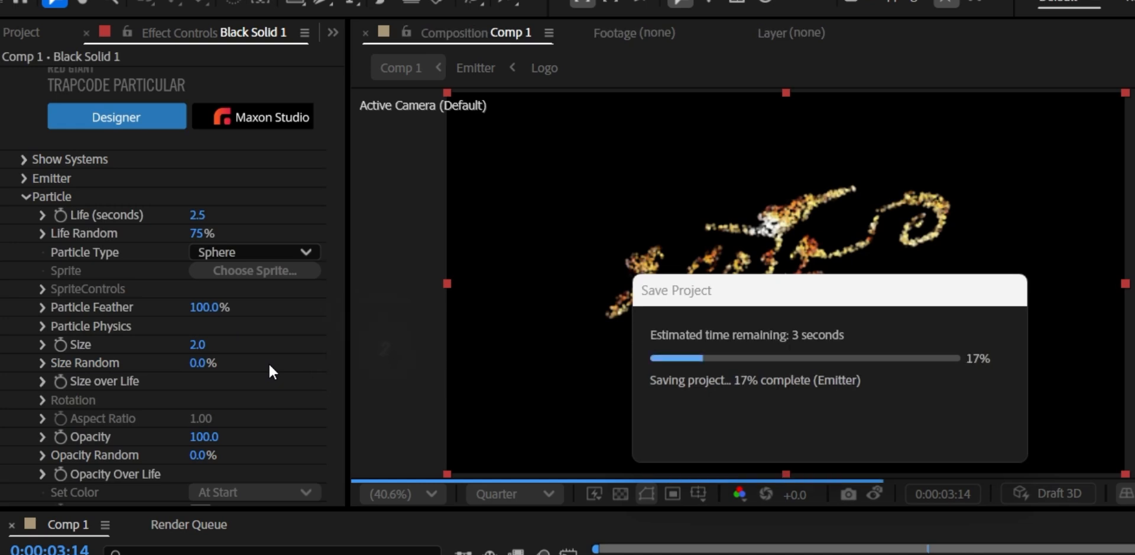
# Apply the Linear Slope curve preset to Particular's Opacity Over Life
pyautogui.scroll(-2, 267, 358)
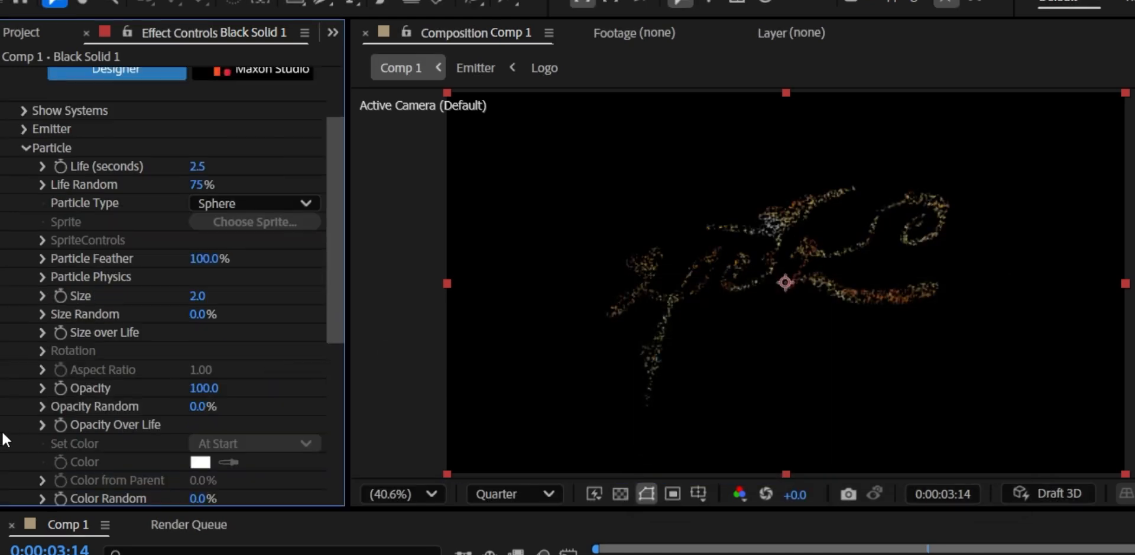
pyautogui.click(39, 423)
pyautogui.scroll(-2, 19, 366)
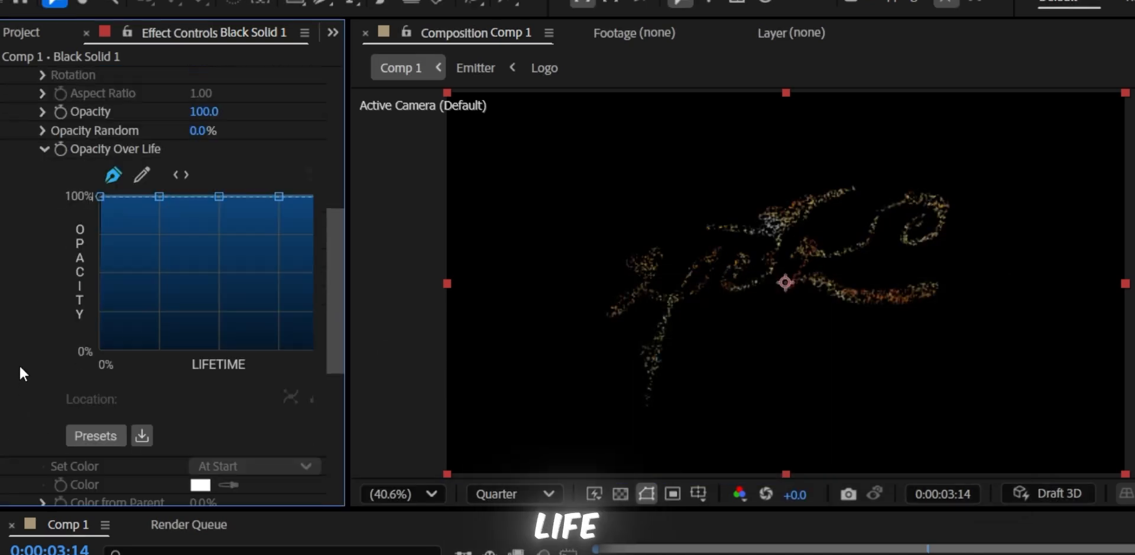
pyautogui.click(98, 429)
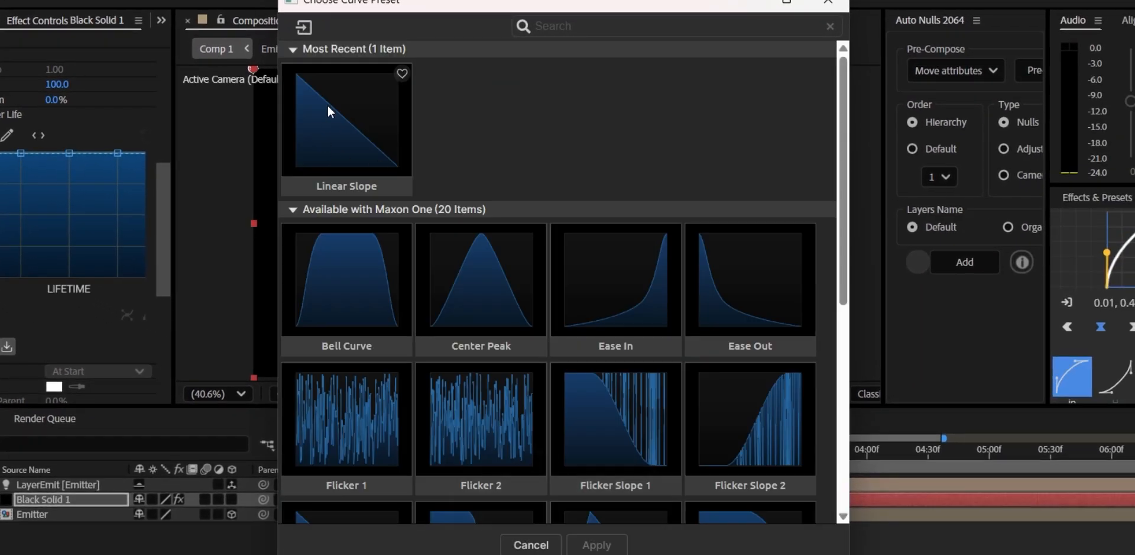
pyautogui.click(328, 105)
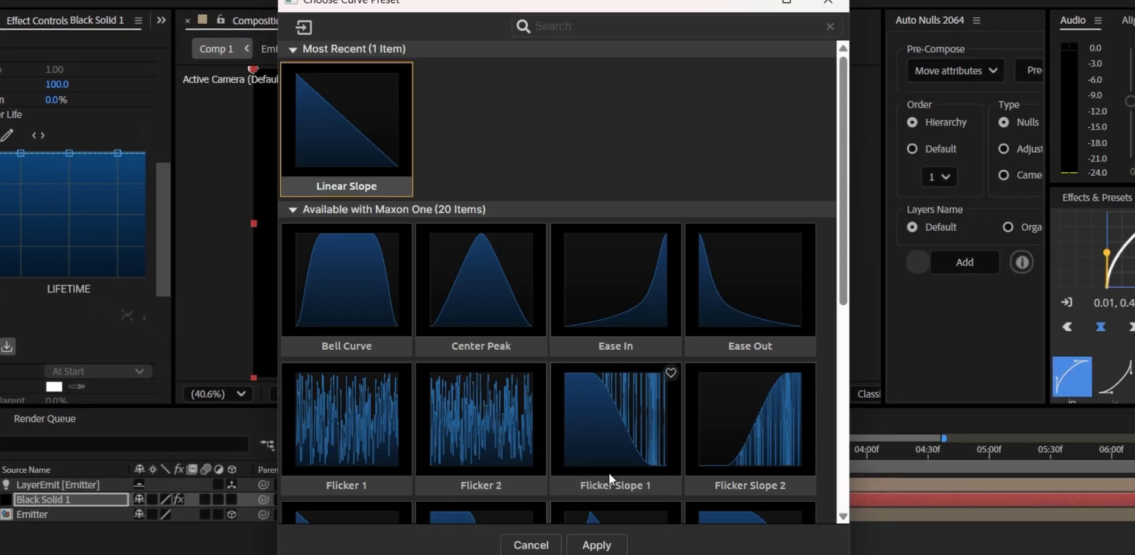
pyautogui.click(605, 544)
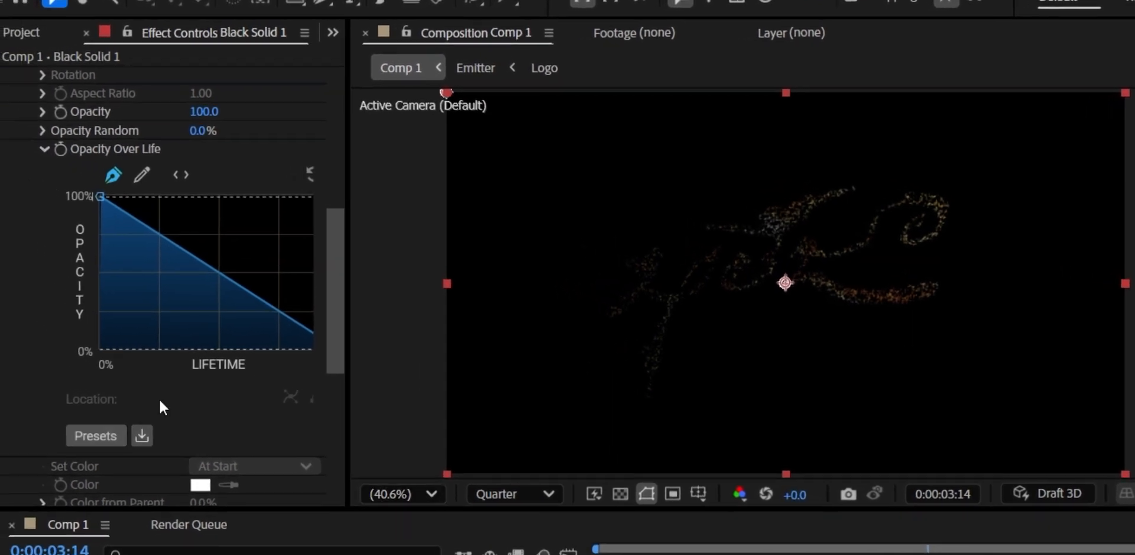
# Set the particle Blend Mode to Add and collapse the Particle settings
pyautogui.scroll(-5, 72, 341)
pyautogui.click(246, 423)
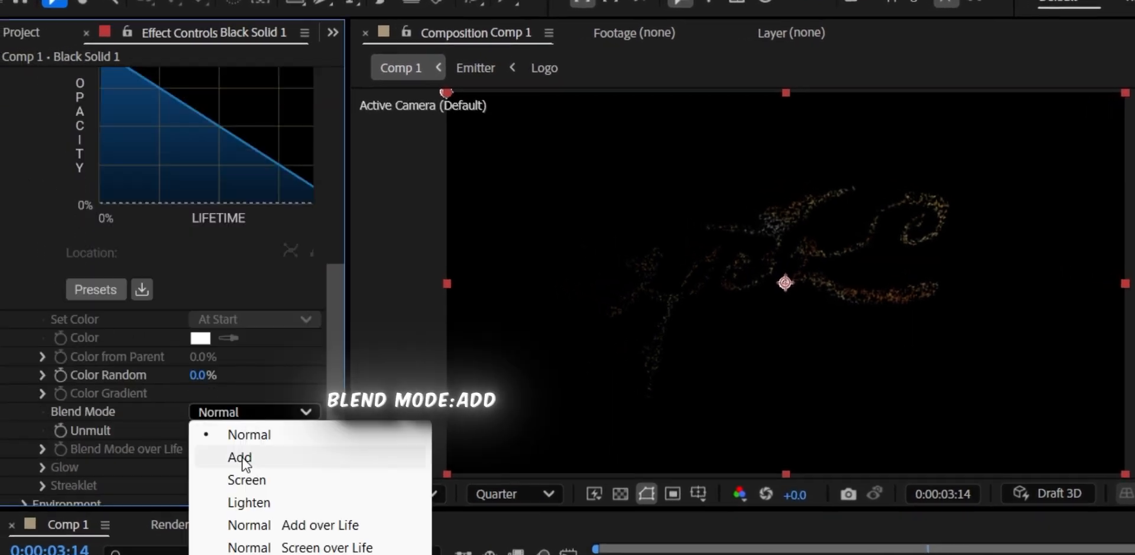
pyautogui.click(247, 460)
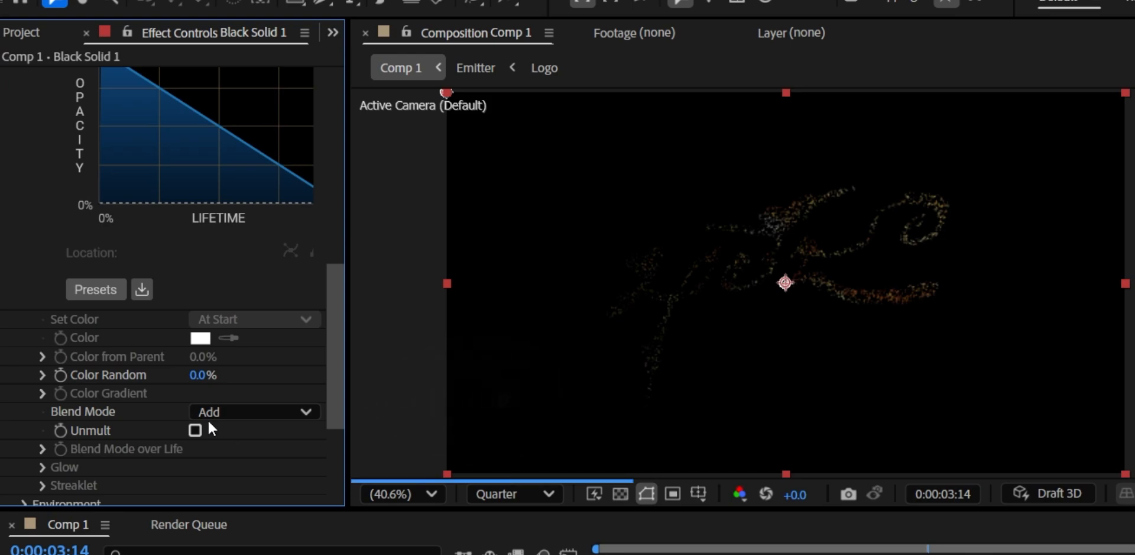
pyautogui.scroll(12, 97, 360)
pyautogui.scroll(3, 51, 350)
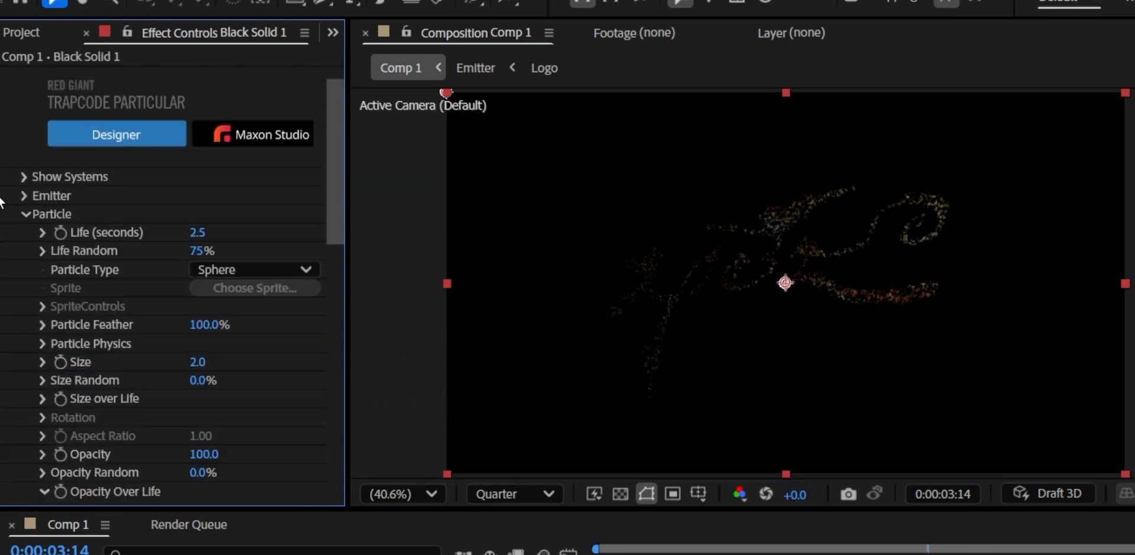
pyautogui.click(26, 216)
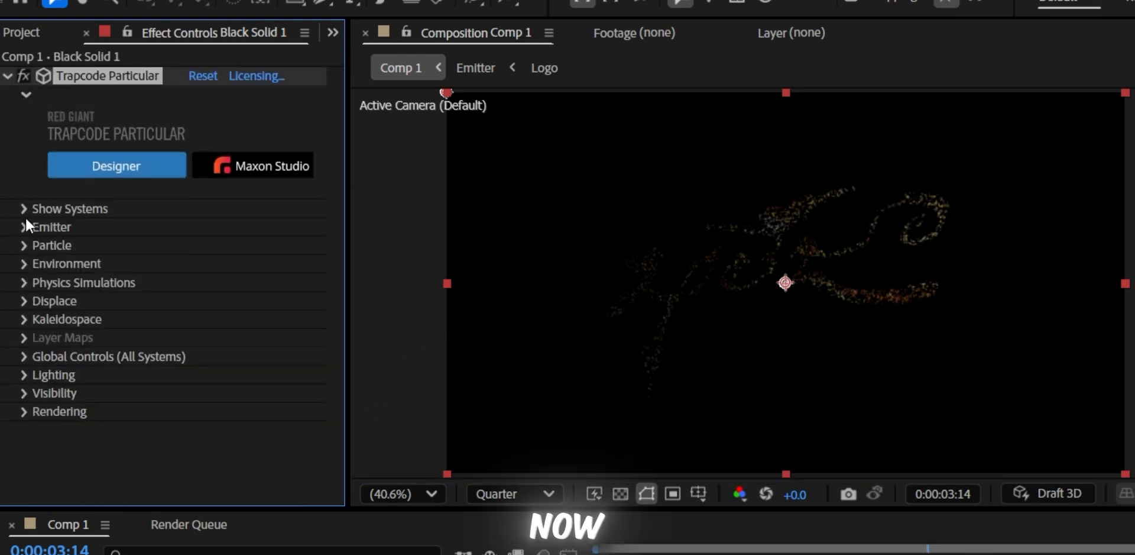
# In Particular's Environment settings, set Wind X to 75, Wind Y to -75 and Air Density to 2
pyautogui.click(24, 262)
pyautogui.click(197, 301)
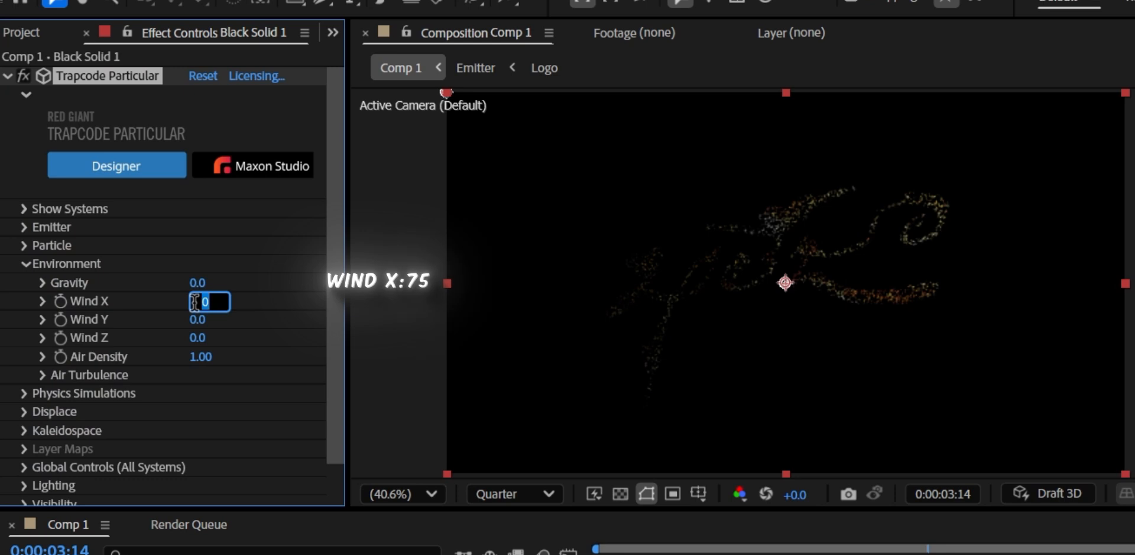
pyautogui.write('75')
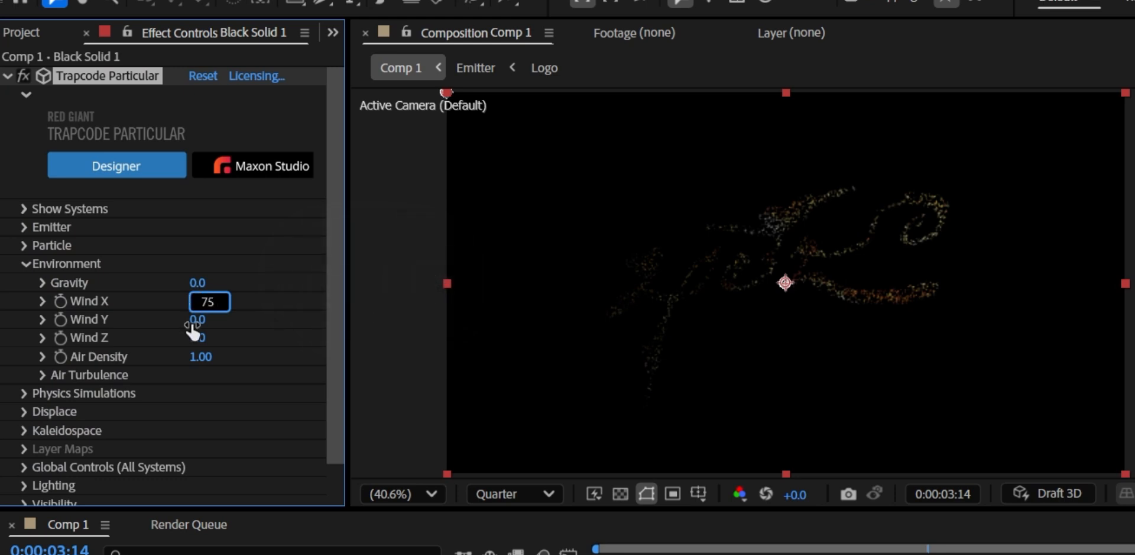
pyautogui.write('-75')
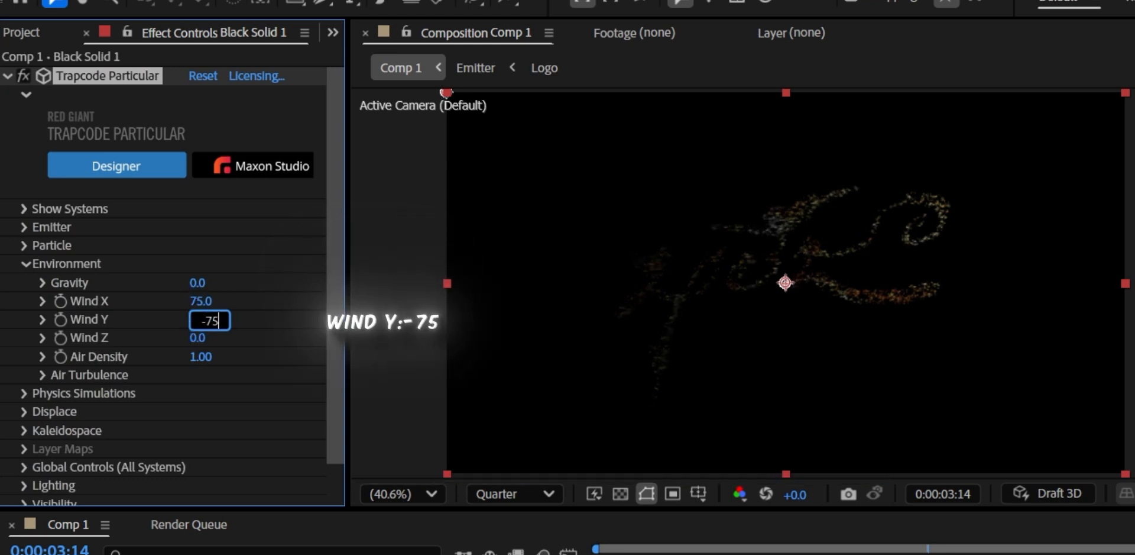
pyautogui.press('Return')
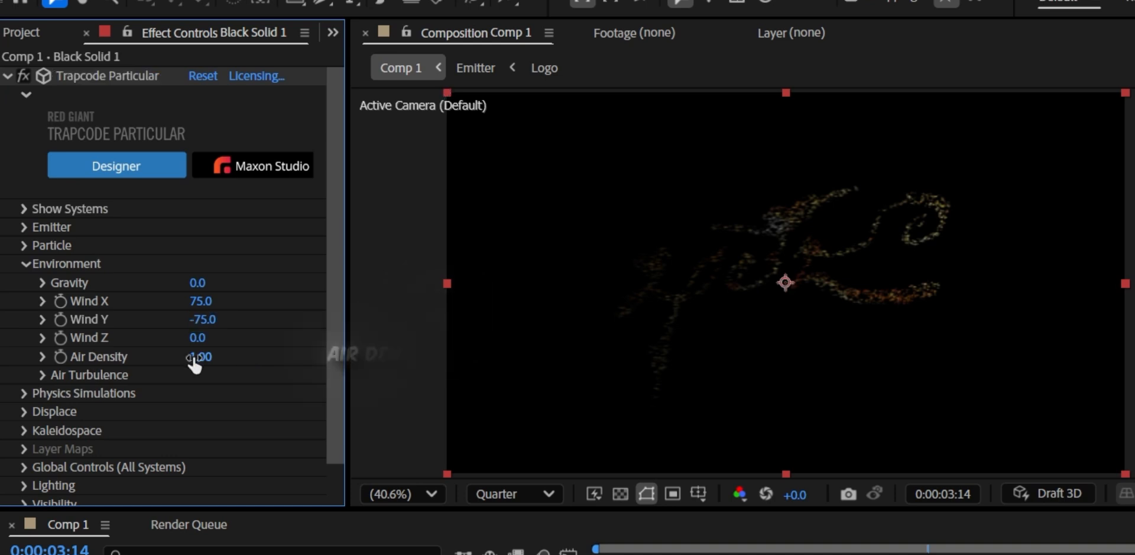
pyautogui.click(194, 357)
pyautogui.write('2')
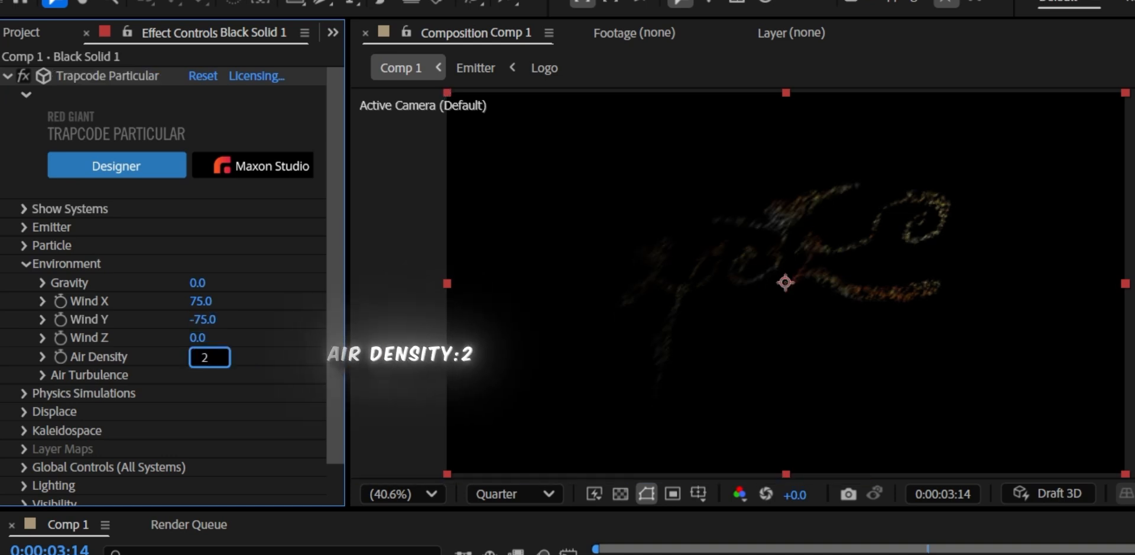
# Set the Air Turbulence Affect Position to 150, collapse the Environment settings and save the project
pyautogui.click(40, 371)
pyautogui.click(41, 372)
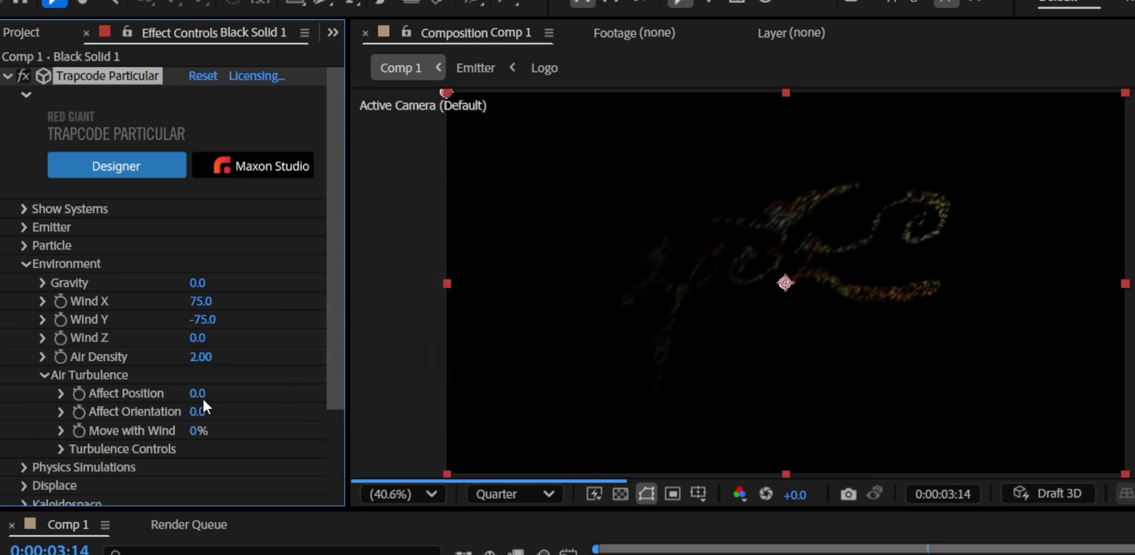
pyautogui.click(197, 394)
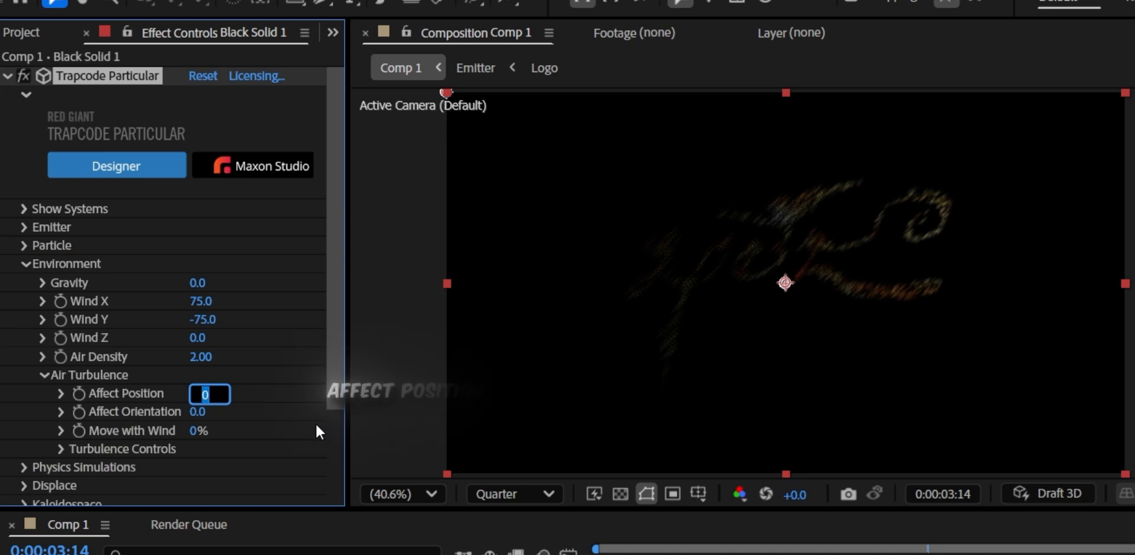
pyautogui.write('150')
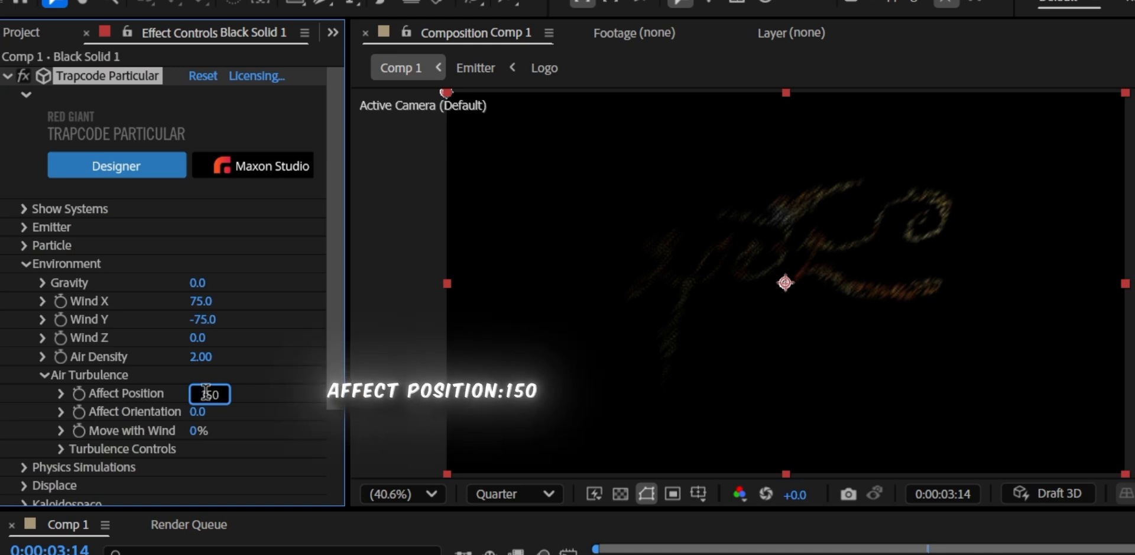
pyautogui.click(246, 391)
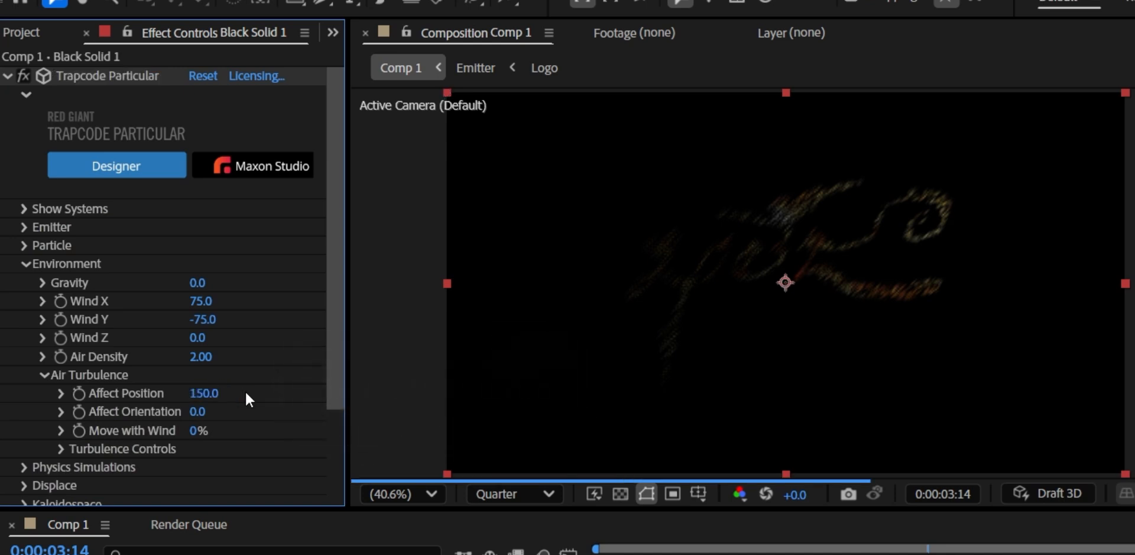
pyautogui.click(30, 261)
pyautogui.hotkey('ctrl', 's')
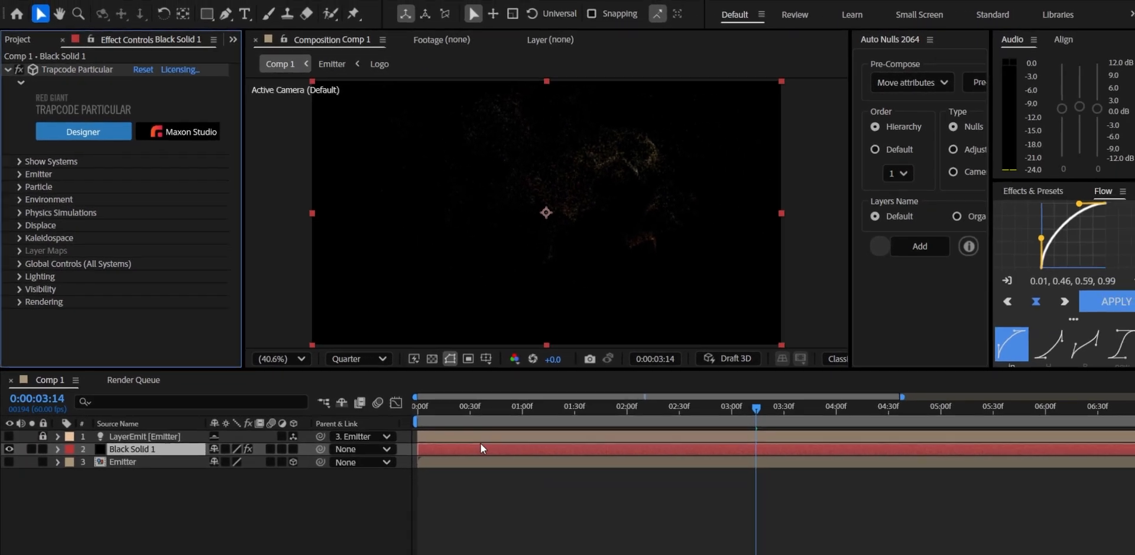
# Duplicate the Black Solid 1 particle layer in Comp 1
pyautogui.click(537, 495)
pyautogui.hotkey('ctrl', 'f')
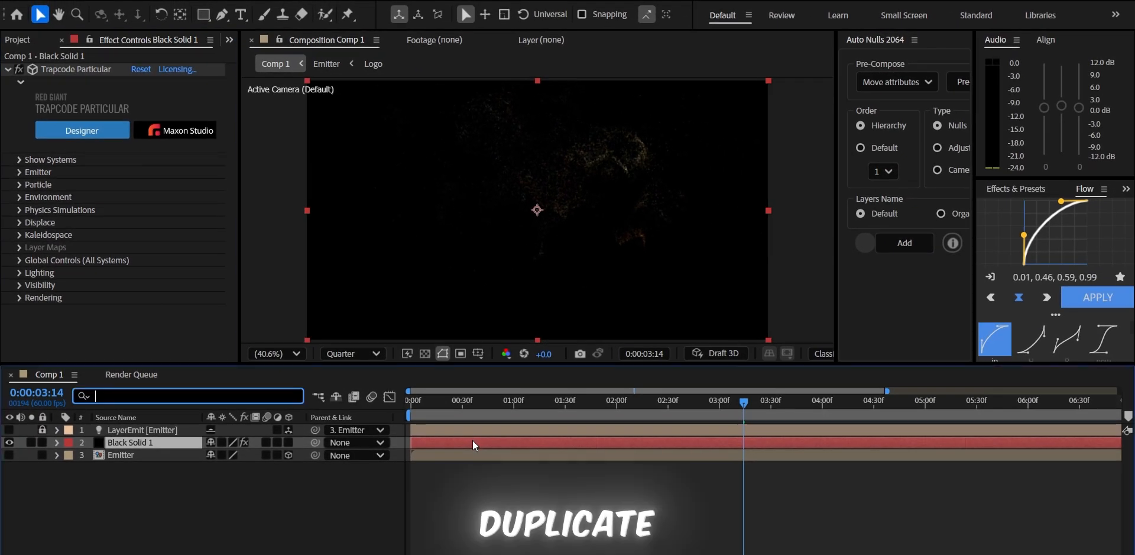
pyautogui.click(470, 464)
pyautogui.click(470, 441)
pyautogui.hotkey('ctrl', 'd')
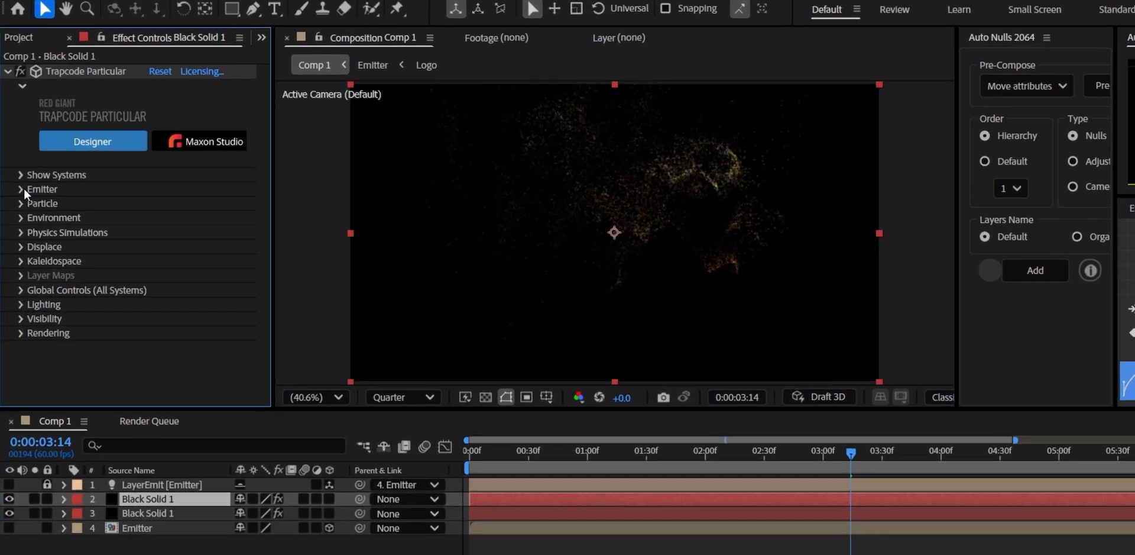
# Set the particle Life to 2 seconds on the duplicated Black Solid 1 layer and collapse its Particle settings
pyautogui.click(20, 172)
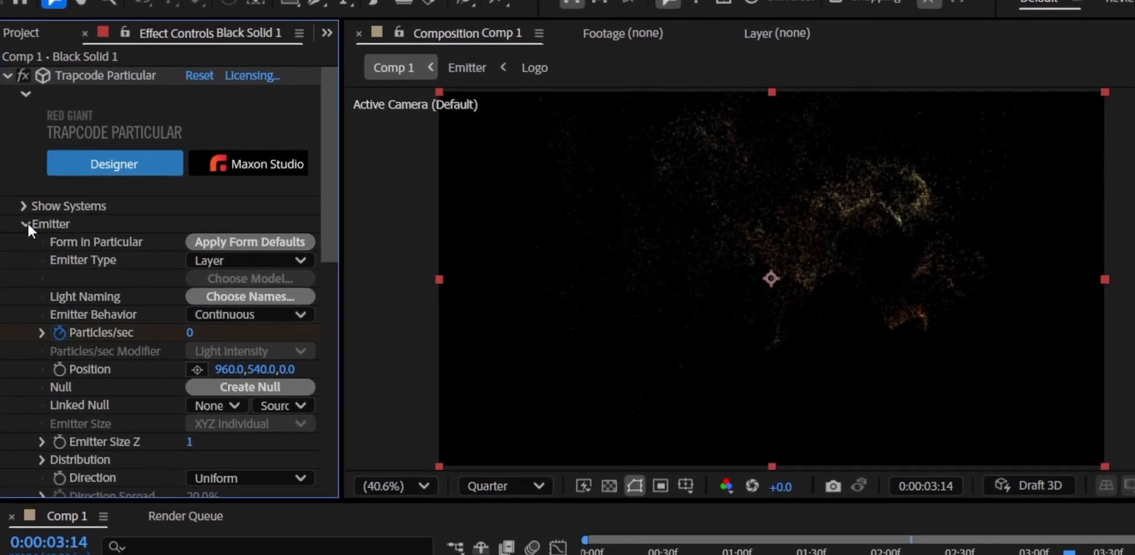
pyautogui.click(26, 224)
pyautogui.click(26, 240)
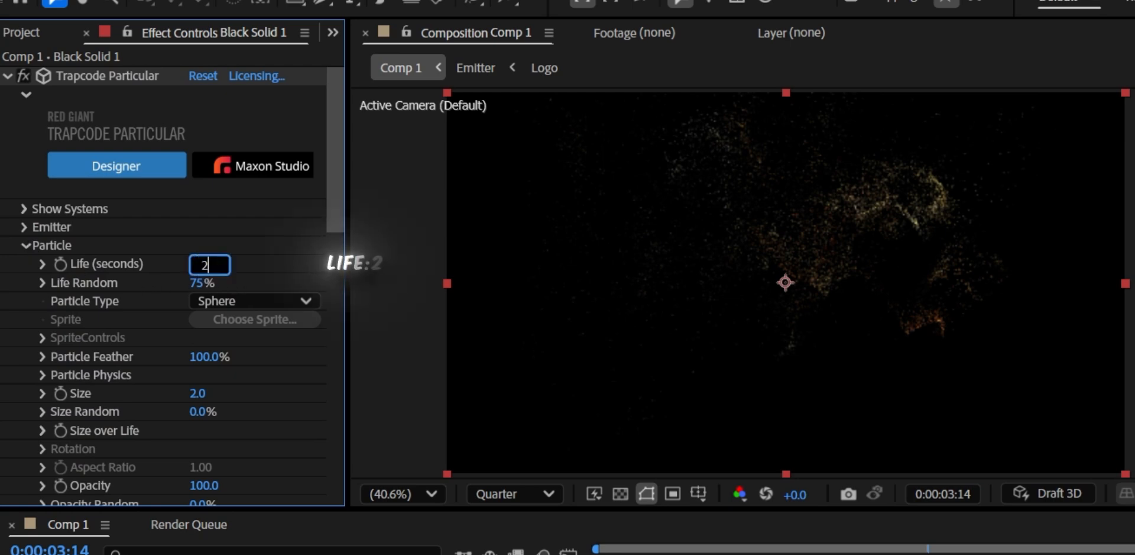
pyautogui.press('Return')
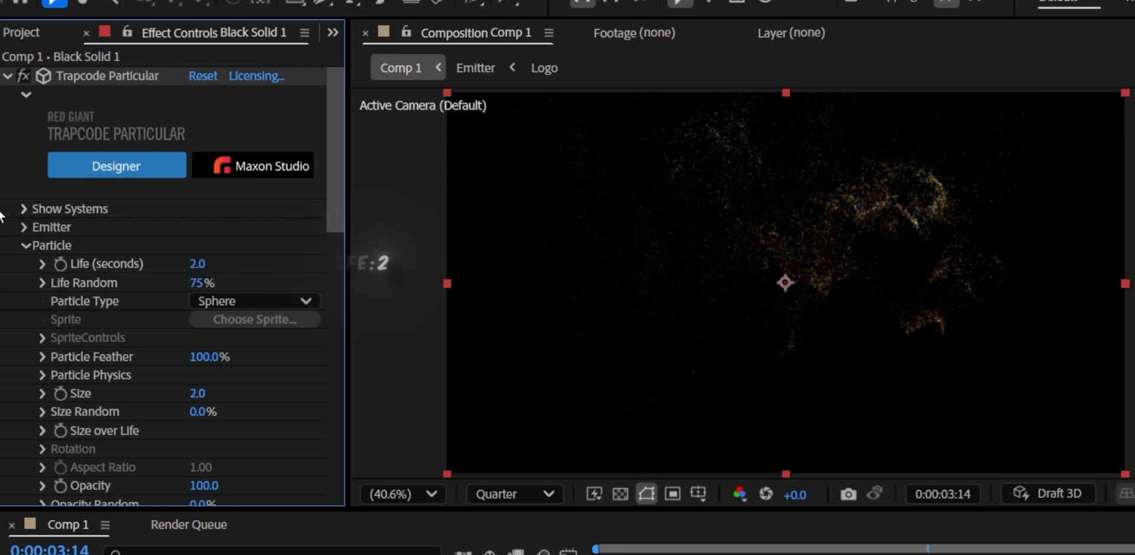
pyautogui.click(33, 241)
# Set the duplicate layer's Environment wind to 100 for Wind X and -100 for Wind Y
pyautogui.click(23, 261)
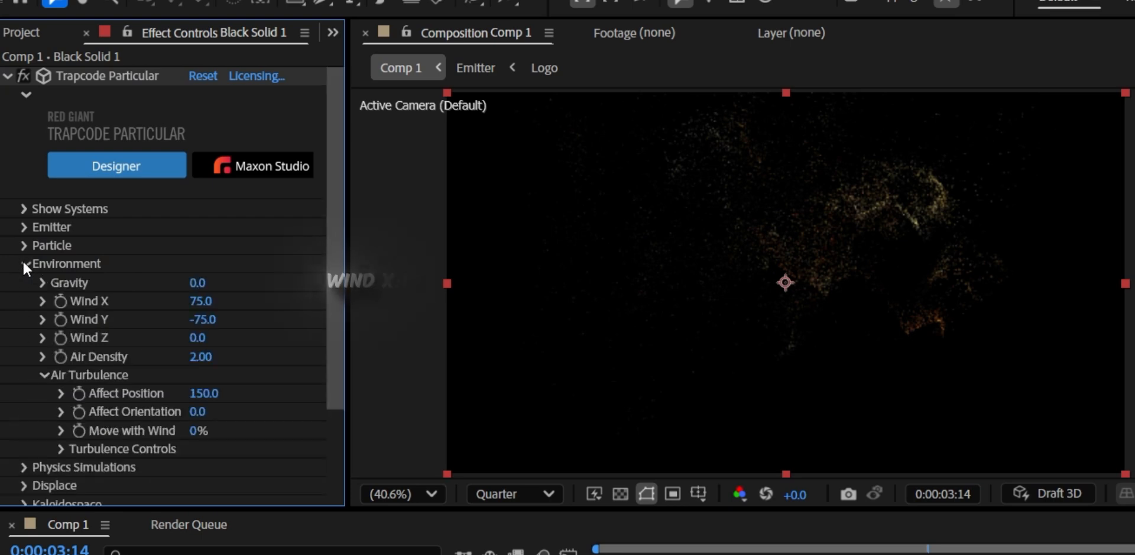
pyautogui.write('100')
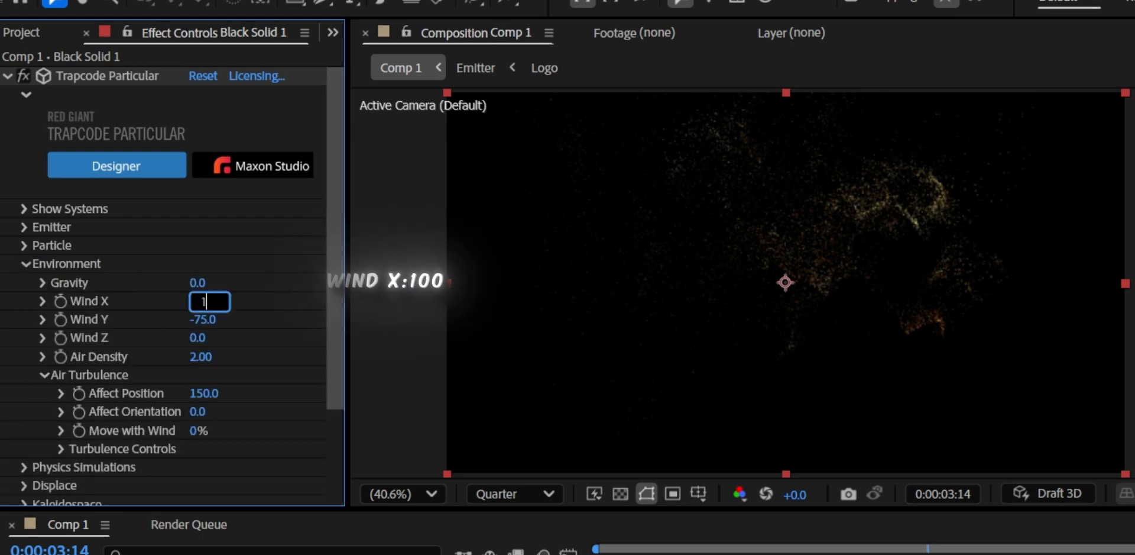
pyautogui.click(204, 319)
pyautogui.write('-10')
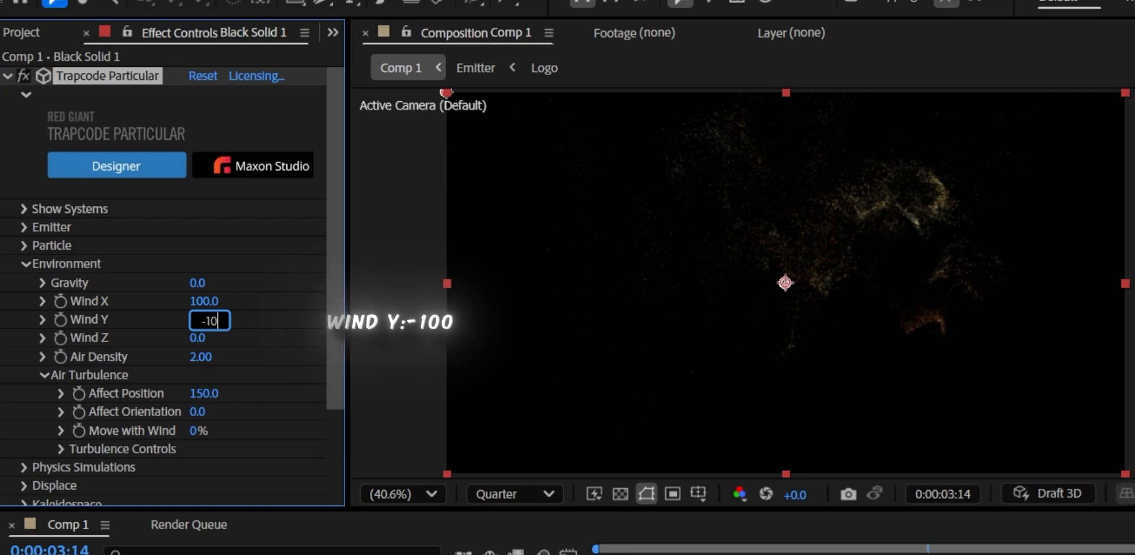
pyautogui.write('0')
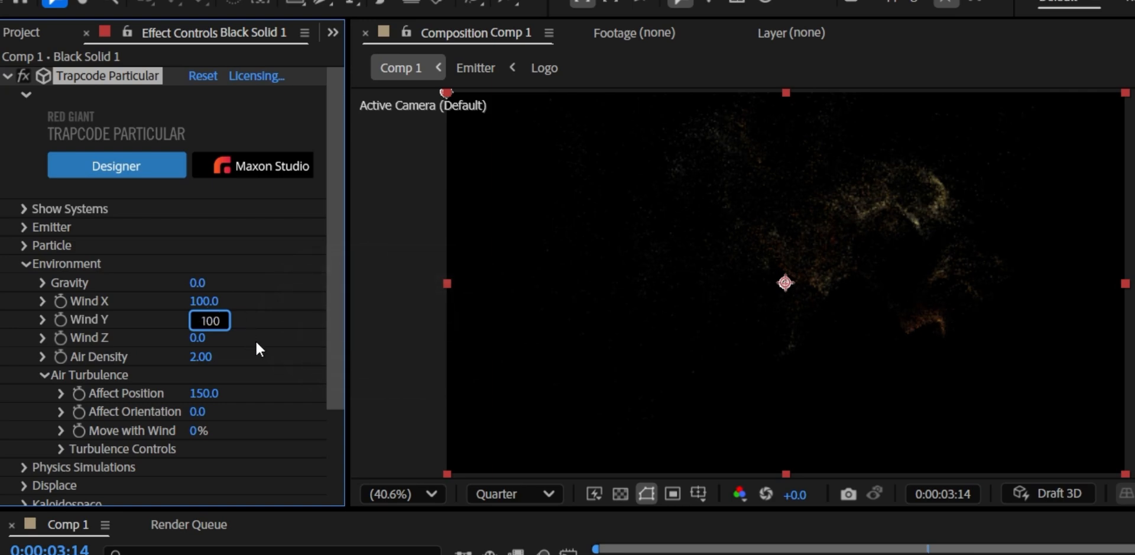
pyautogui.click(256, 339)
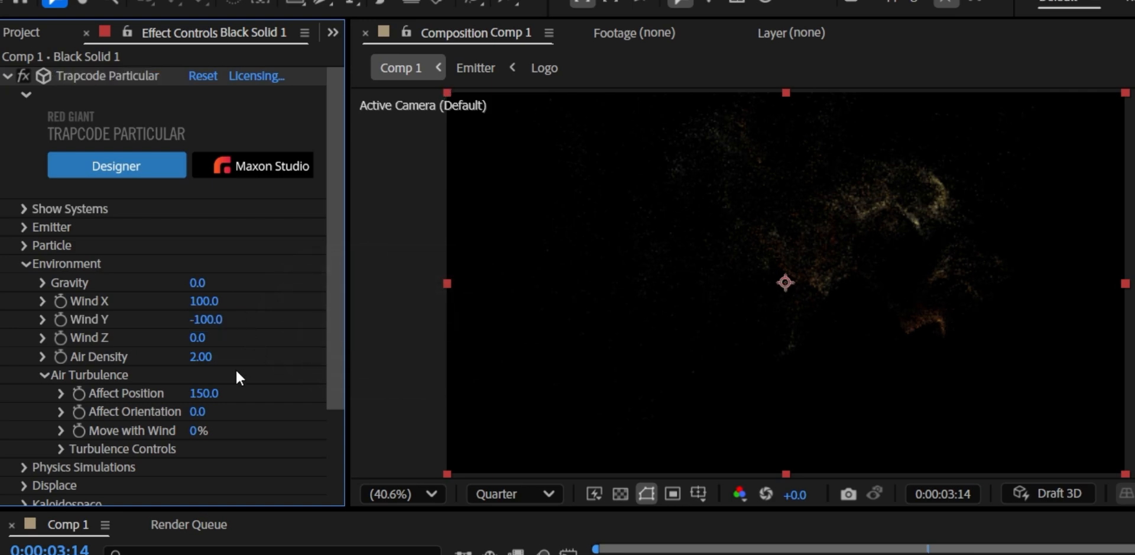
# Set the duplicate layer's Air Turbulence Affect Position to 300
pyautogui.click(204, 393)
pyautogui.write('300')
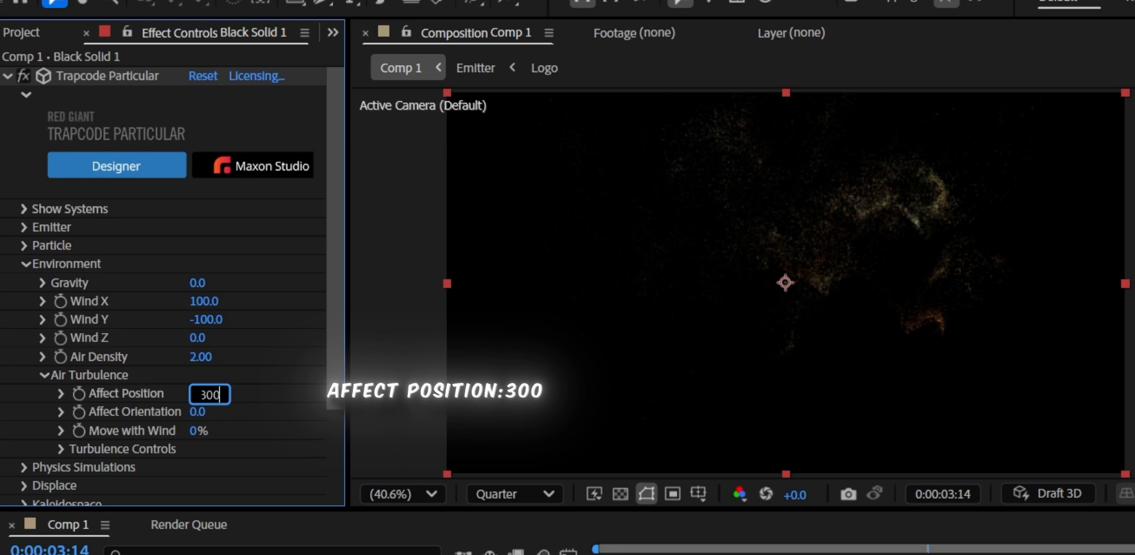
pyautogui.click(246, 400)
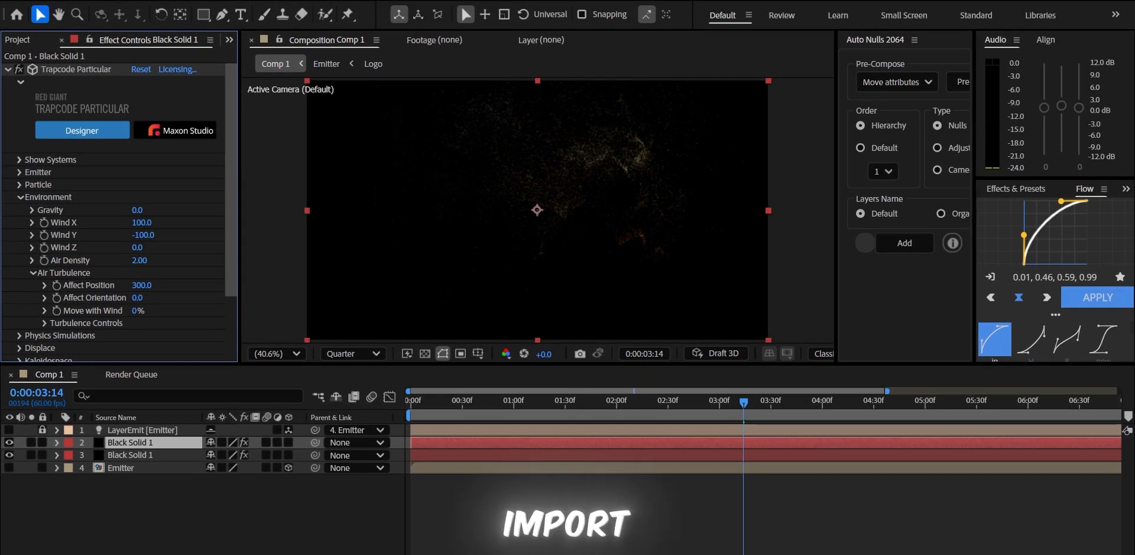
# Show the timeline's blending mode options and set the upper Black Solid 1 layer to Add
pyautogui.press('F4')
pyautogui.click(222, 443)
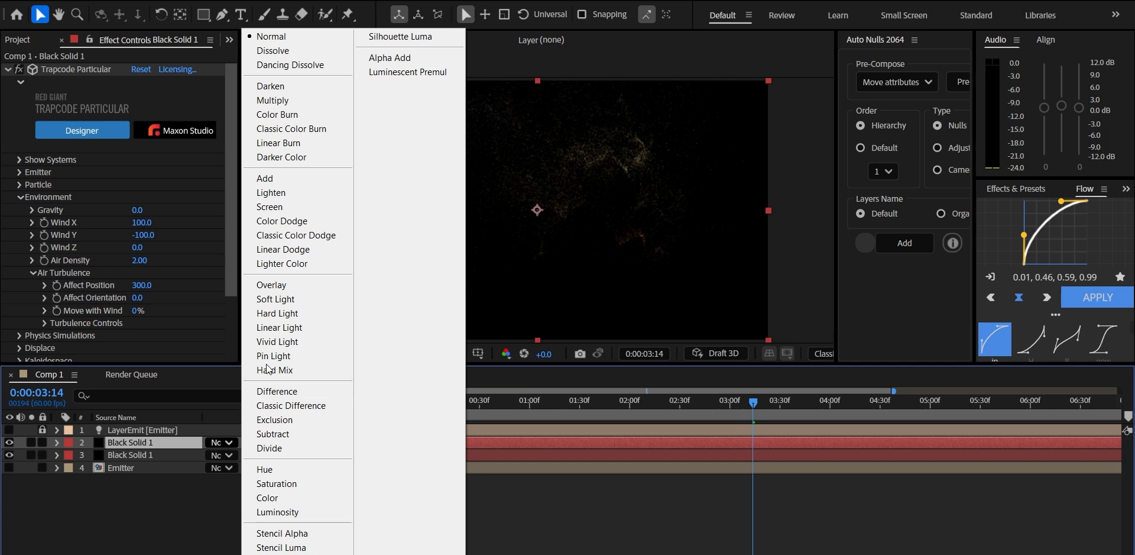
pyautogui.click(276, 177)
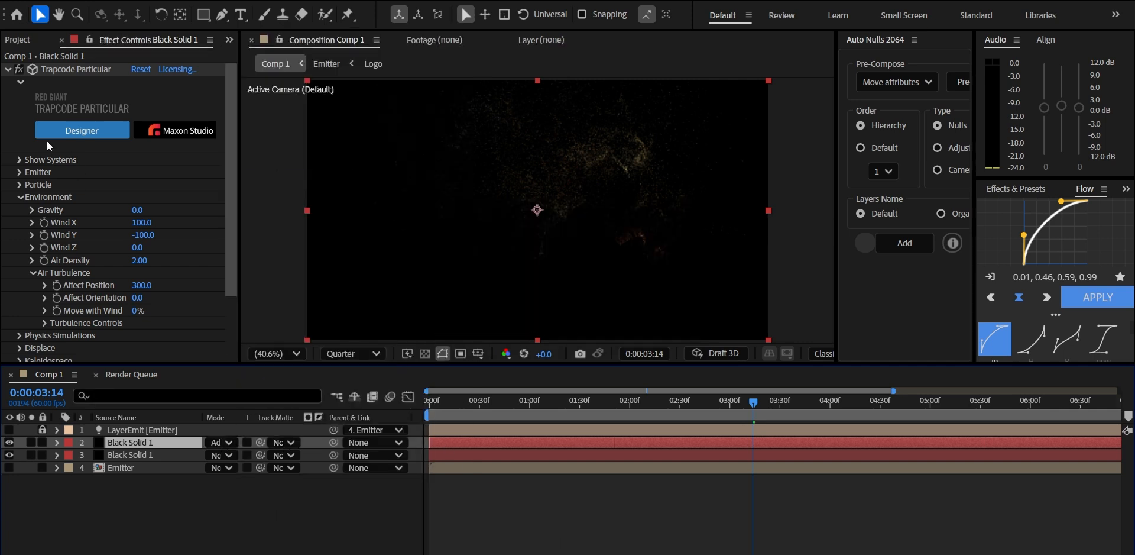
# Place the Logo composition beneath the Emitter layer in Comp 1 and move the current time to 0:00:00:00
pyautogui.hotkey('ctrl', '0')
pyautogui.moveTo(41, 186); pyautogui.dragTo(113, 491)
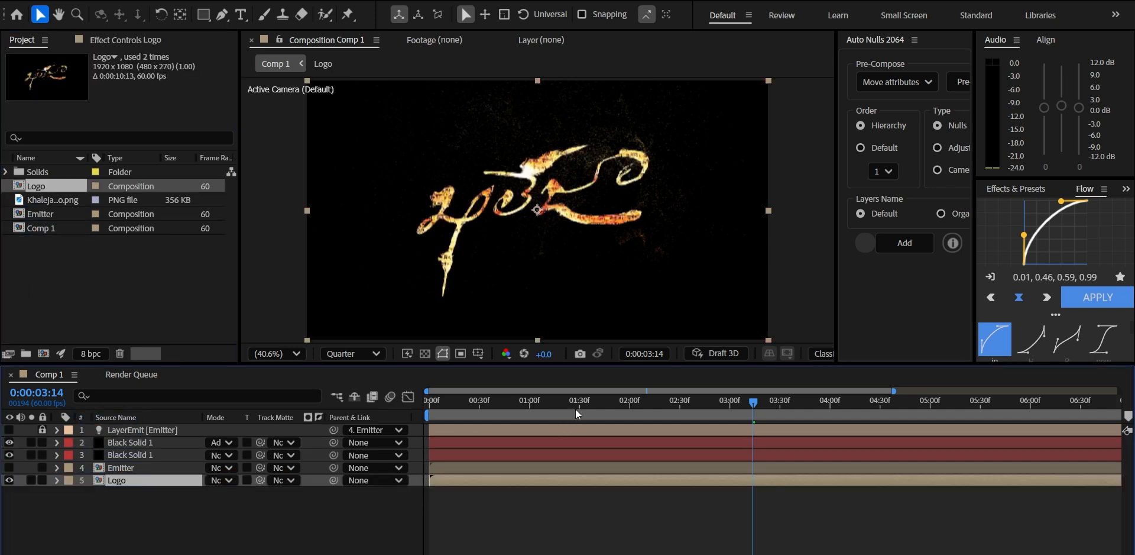
pyautogui.moveTo(573, 407); pyautogui.dragTo(431, 410)
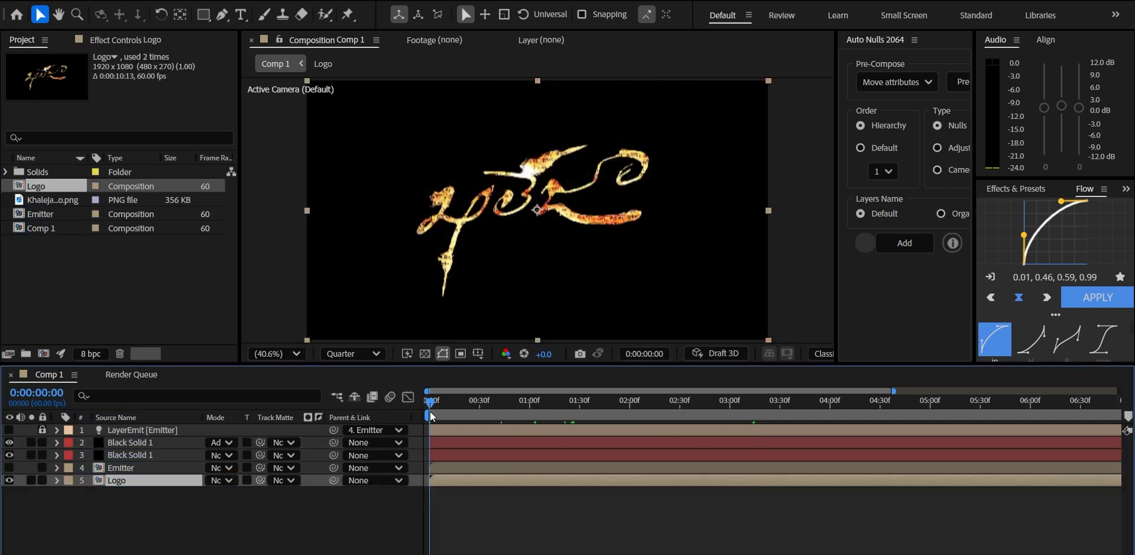
# Apply the Linear Wipe effect to the Logo layer
pyautogui.hotkey('ctrl', 'space')
pyautogui.write('linear')
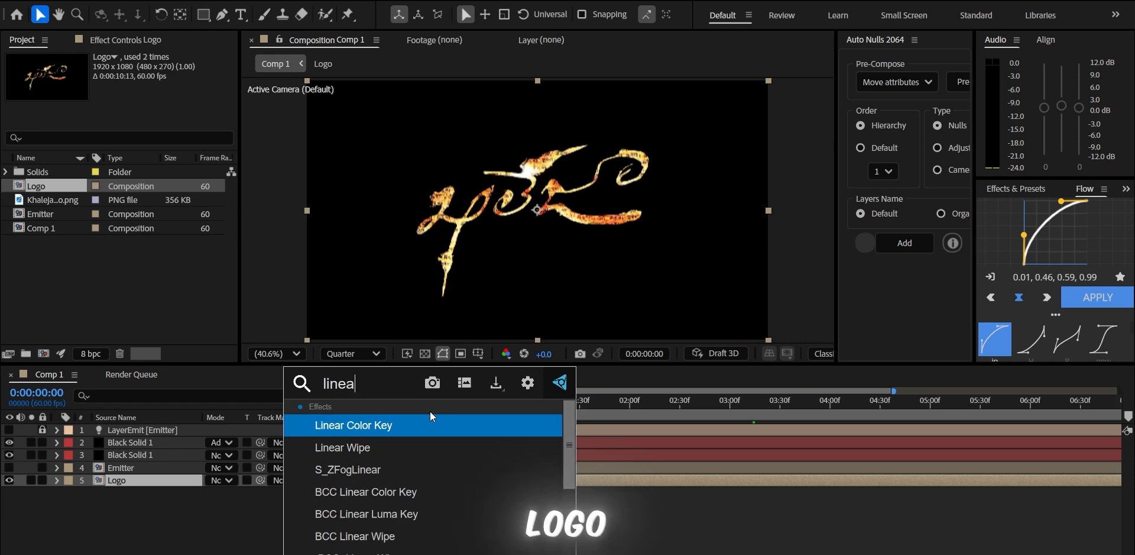
pyautogui.click(411, 438)
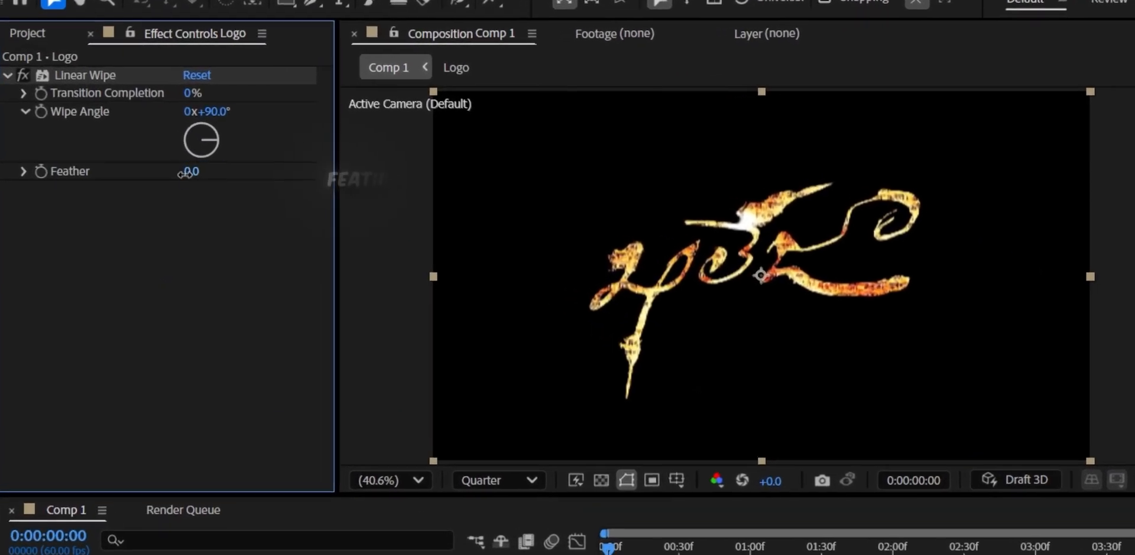
# Set the Linear Wipe's Feather to 200 and Wipe Angle to 180°, and save the project
pyautogui.click(189, 171)
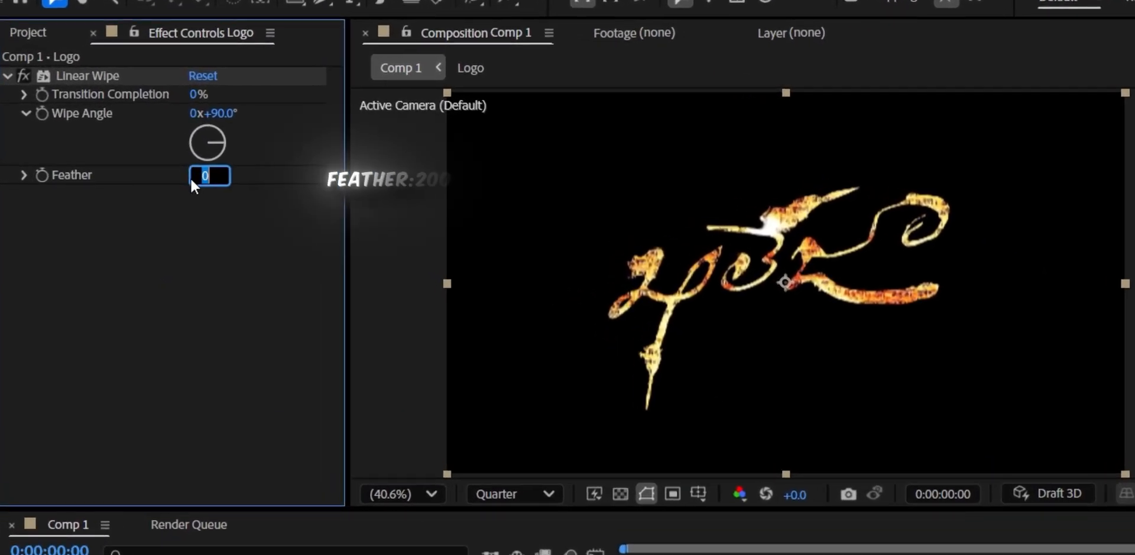
pyautogui.write('200')
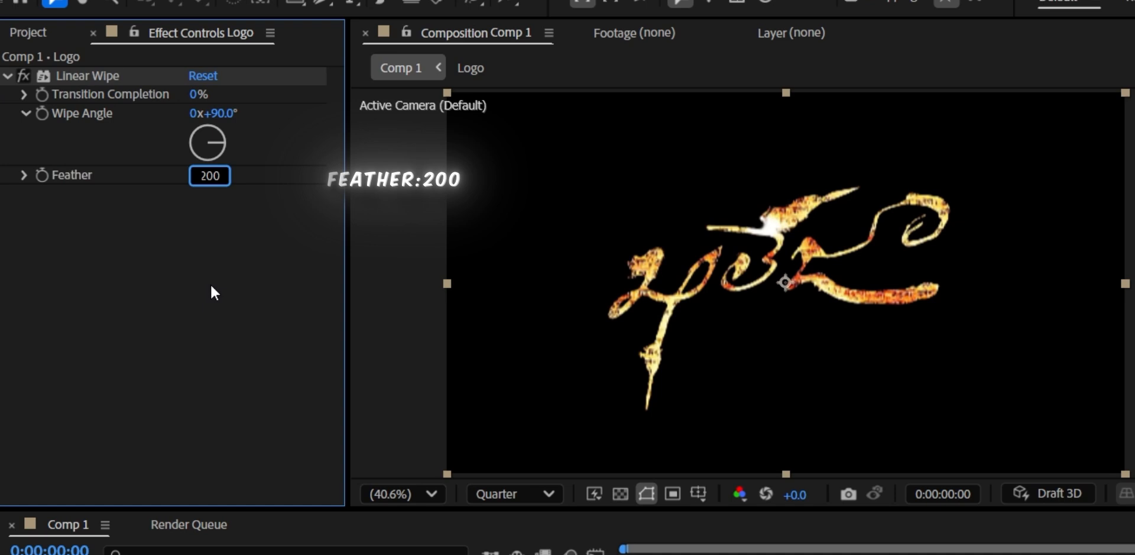
pyautogui.click(211, 284)
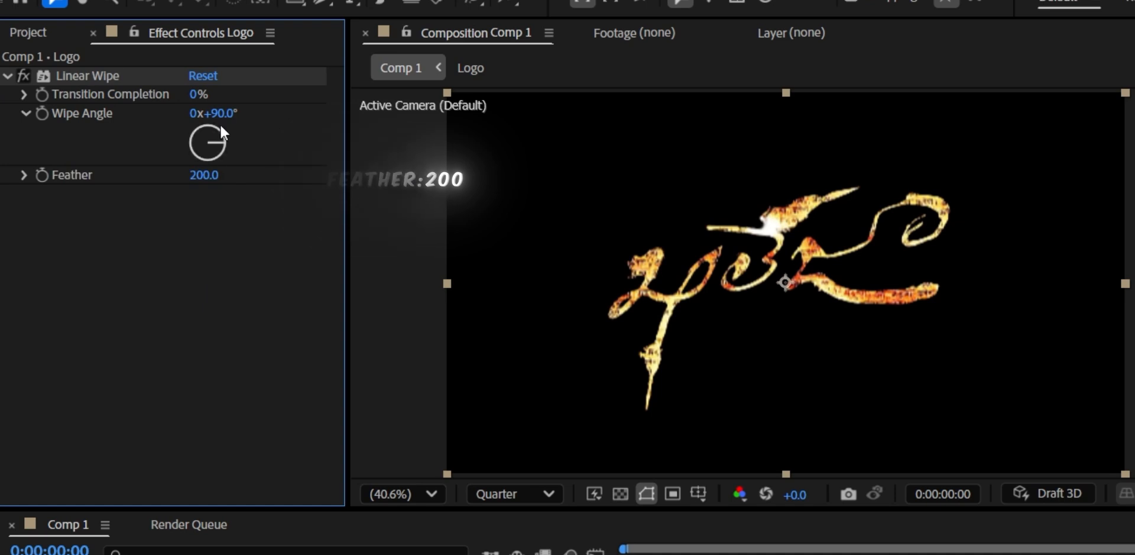
pyautogui.moveTo(263, 119); pyautogui.dragTo(324, 117)
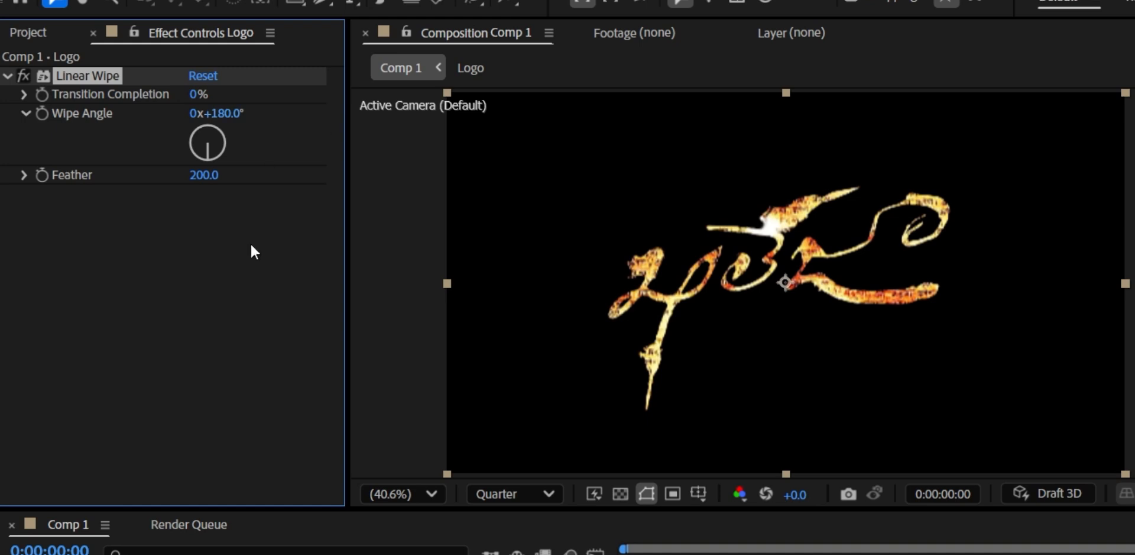
pyautogui.hotkey('ctrl', 's')
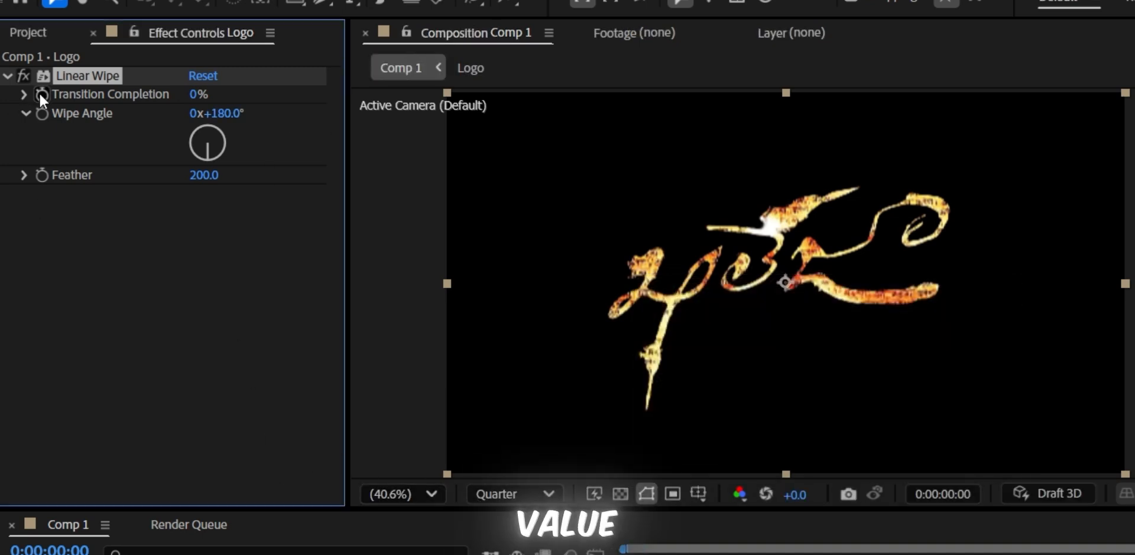
# Keyframe the Linear Wipe's Transition Completion at 80% at 0:00:00:00
pyautogui.click(41, 94)
pyautogui.click(199, 94)
pyautogui.write('80')
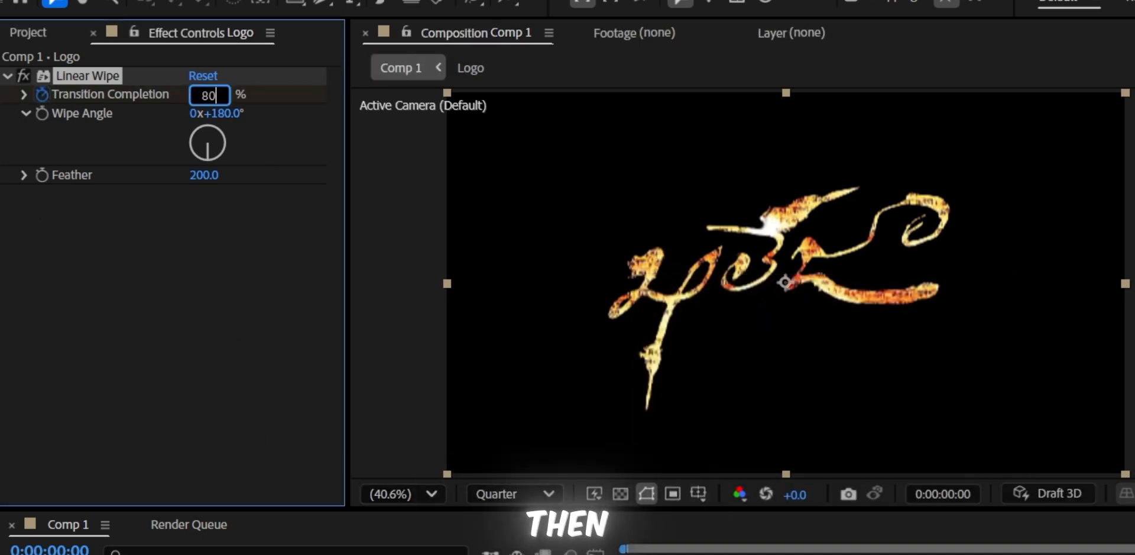
pyautogui.press('Return')
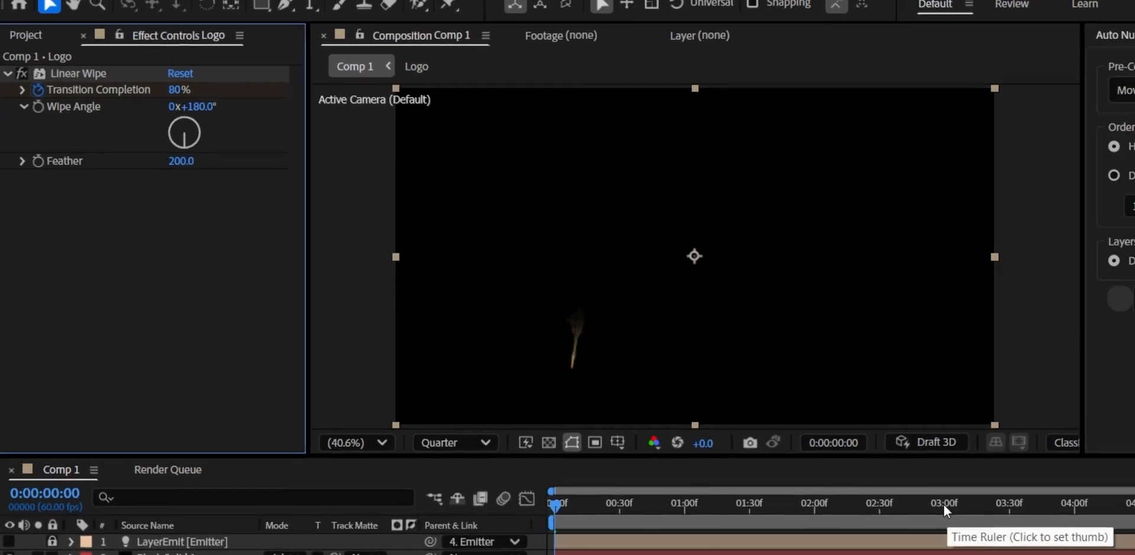
# Set the Linear Wipe's Transition Completion to 0% at 0:00:03:00 and save the project
pyautogui.click(823, 449)
pyautogui.moveTo(496, 553); pyautogui.dragTo(504, 553)
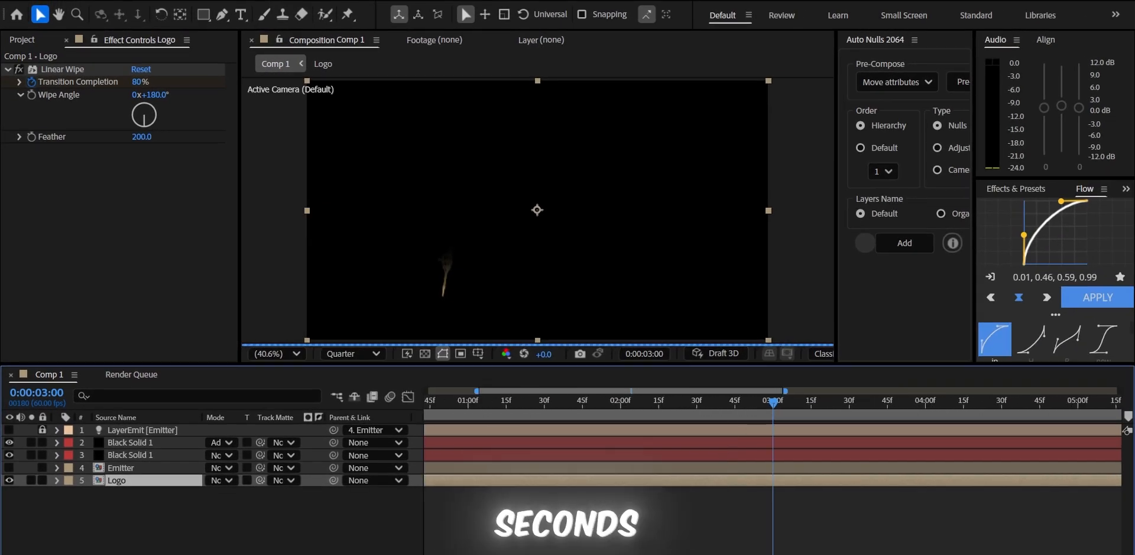
pyautogui.moveTo(138, 82); pyautogui.dragTo(37, 95)
pyautogui.hotkey('ctrl', 's')
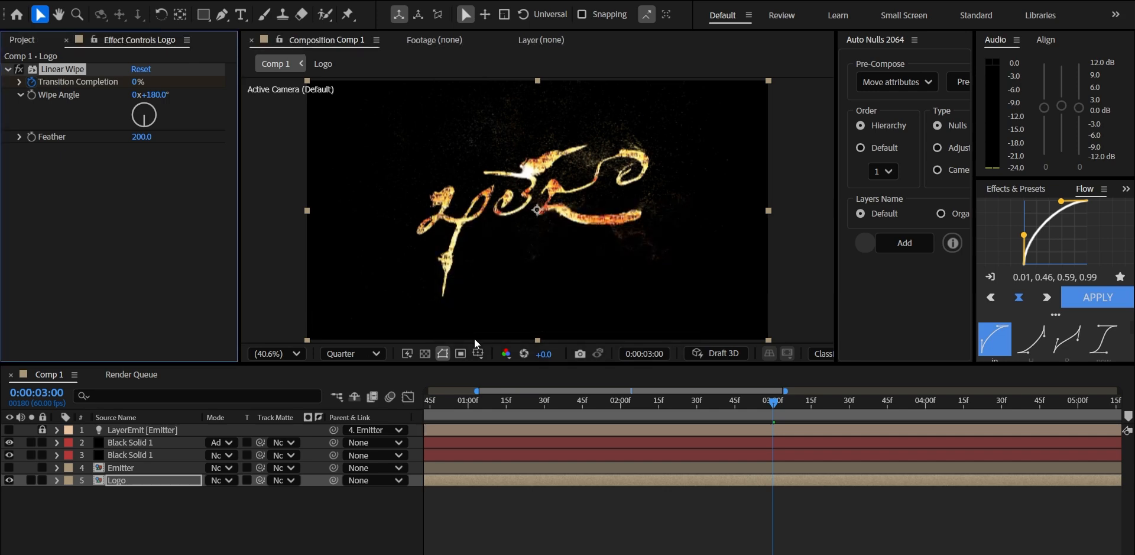
# Shift the Logo layer in time so that it starts exactly at 0:00:01:00
pyautogui.press('-')
pyautogui.press('-')
pyautogui.click(491, 529)
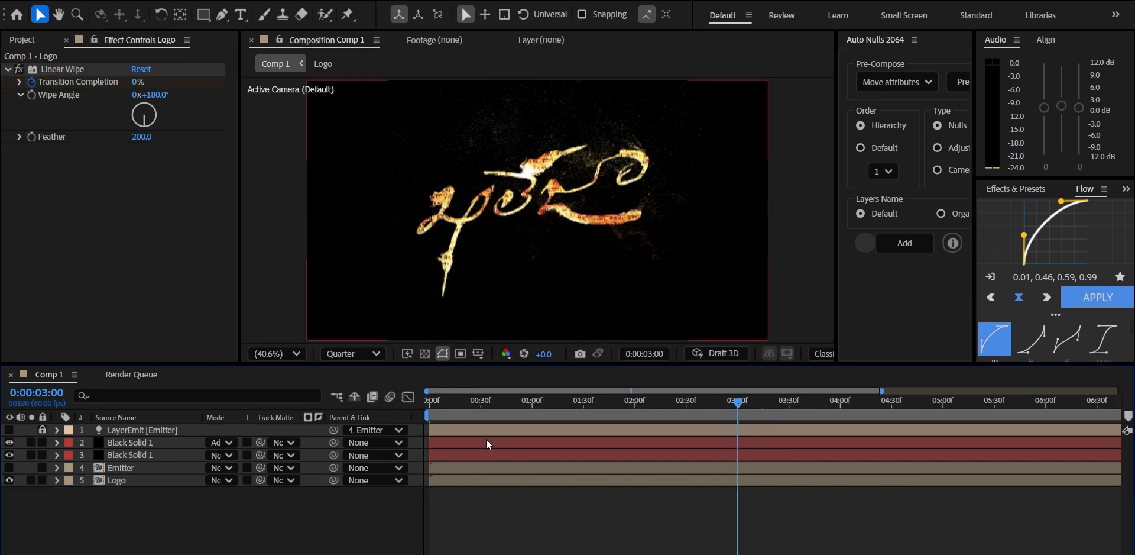
pyautogui.moveTo(455, 485); pyautogui.dragTo(566, 481)
pyautogui.click(532, 405)
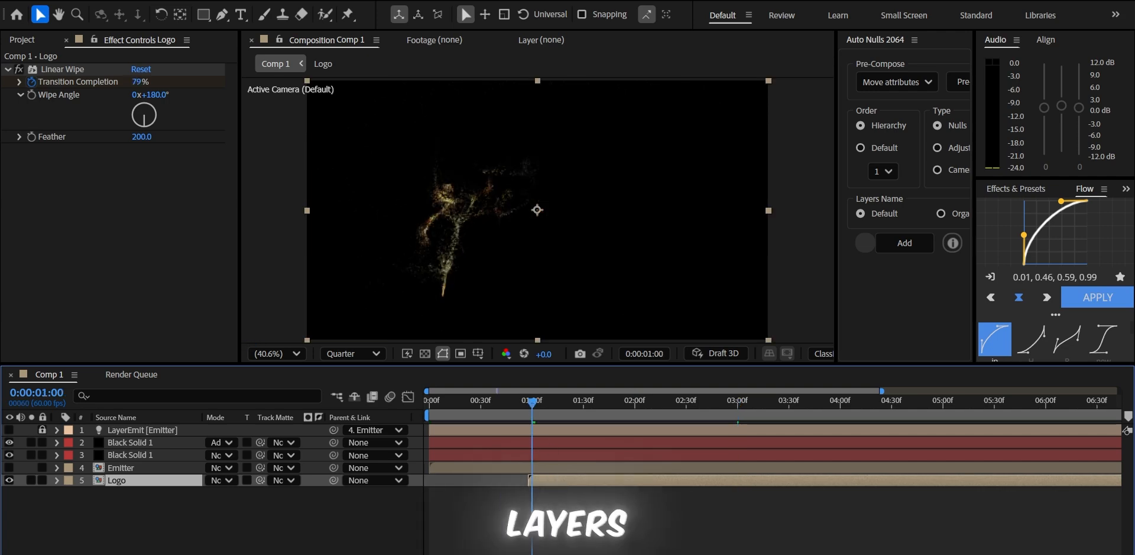
pyautogui.press(';')
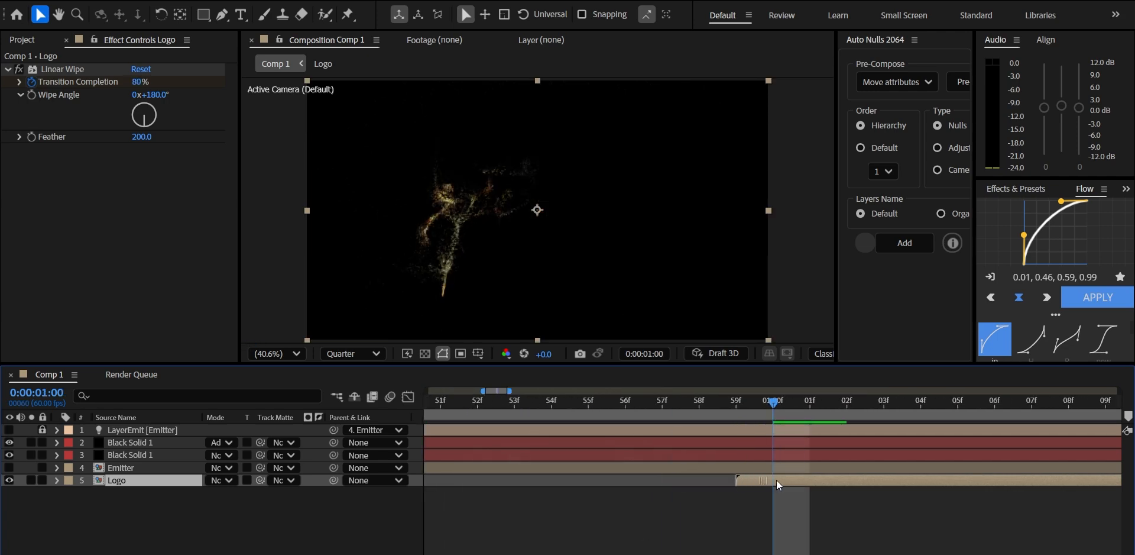
pyautogui.moveTo(776, 481); pyautogui.dragTo(785, 480)
pyautogui.moveTo(502, 554); pyautogui.dragTo(441, 554)
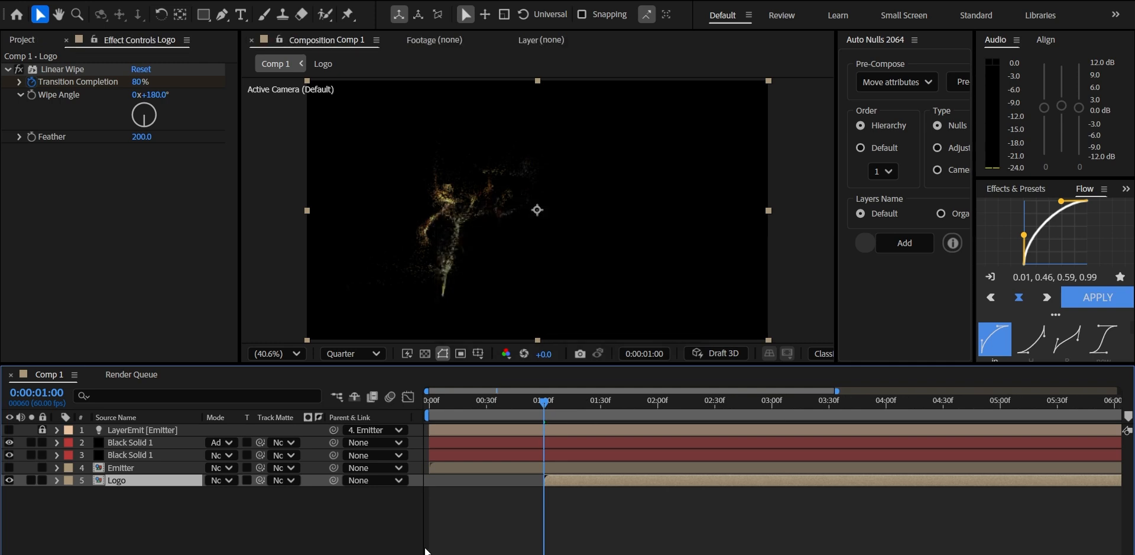
# Pre-compose both Black Solid 1 layers, Emitter and Logo as Pre-comp 1, moving all attributes into the new composition
pyautogui.click(601, 499)
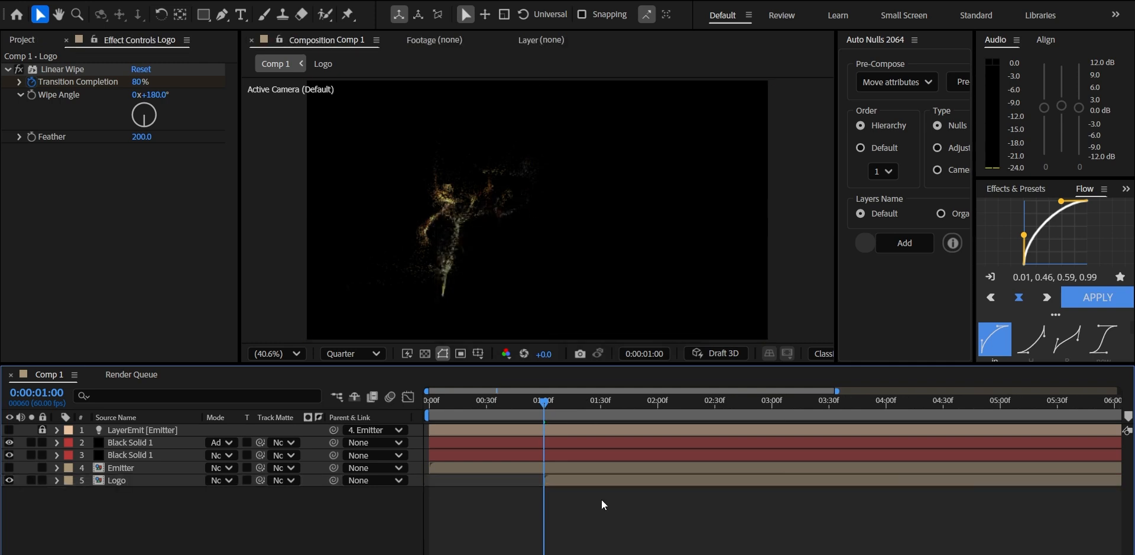
pyautogui.hotkey('ctrl', 'a')
pyautogui.hotkey('ctrl', 'shift', 'c')
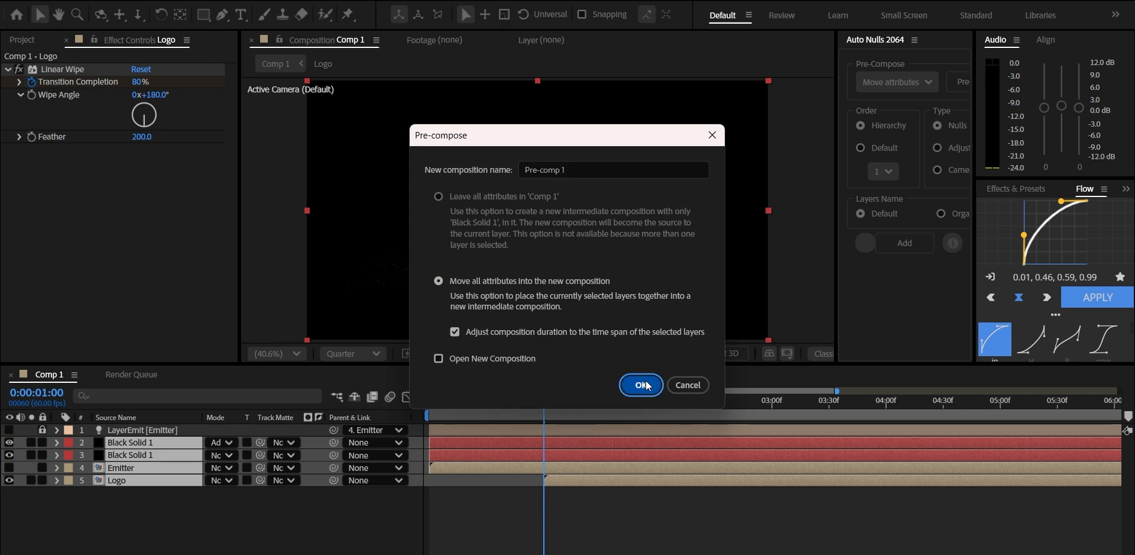
pyautogui.click(684, 381)
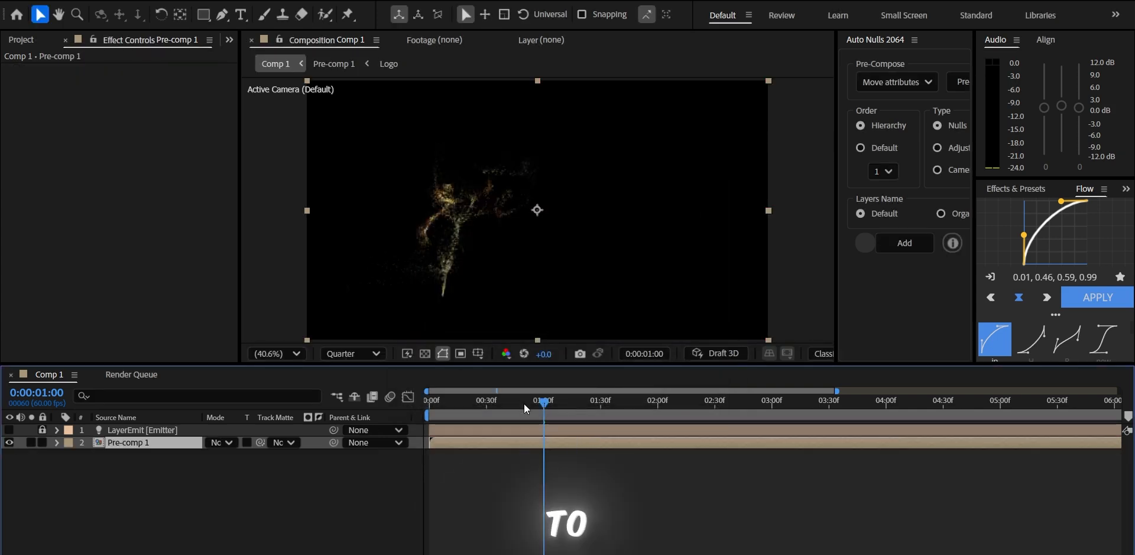
# Animate Pre-comp 1's Scale from 100% at 0:00:00:00 to 113% at 0:00:02:45
pyautogui.press('space')
pyautogui.press('space')
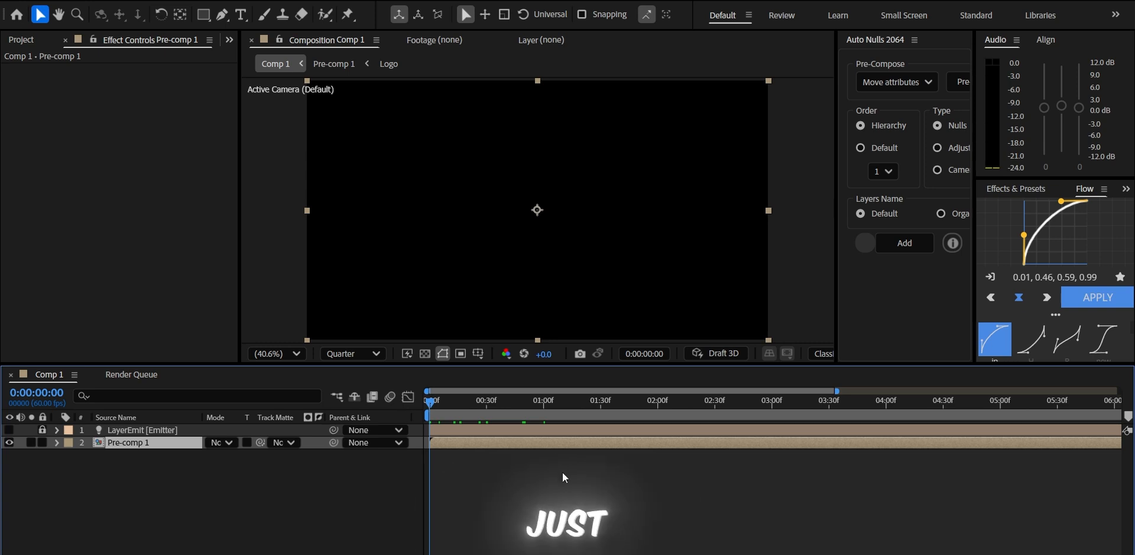
pyautogui.press('s')
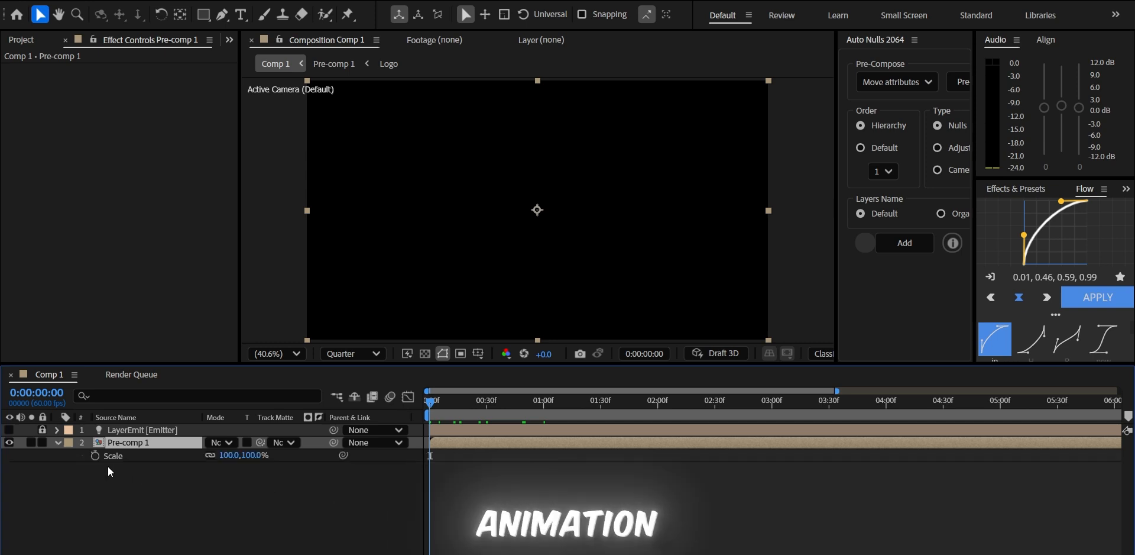
pyautogui.click(95, 455)
pyautogui.moveTo(484, 402); pyautogui.dragTo(744, 410)
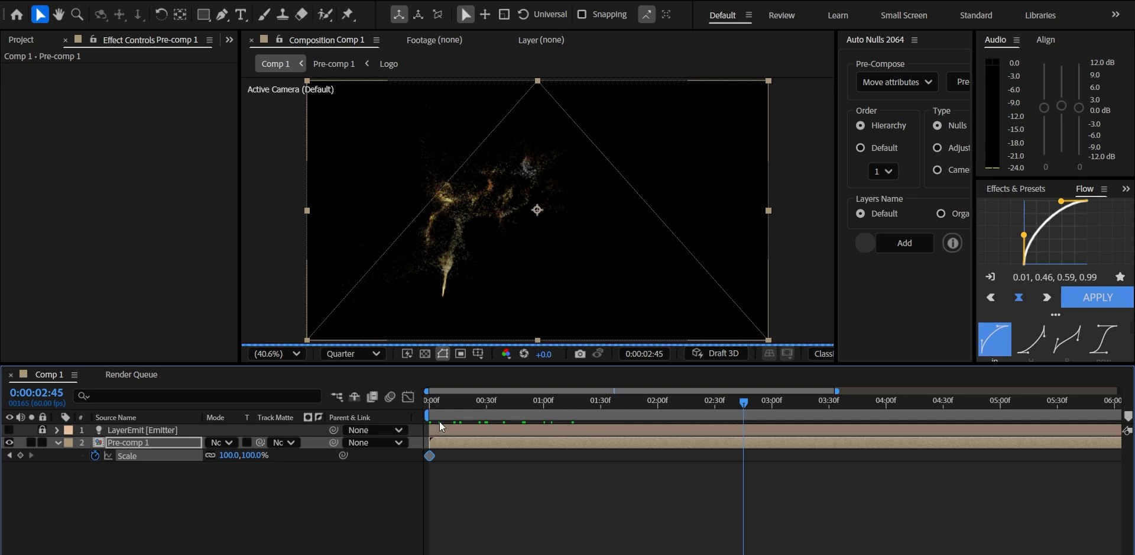
pyautogui.moveTo(258, 455); pyautogui.dragTo(266, 456)
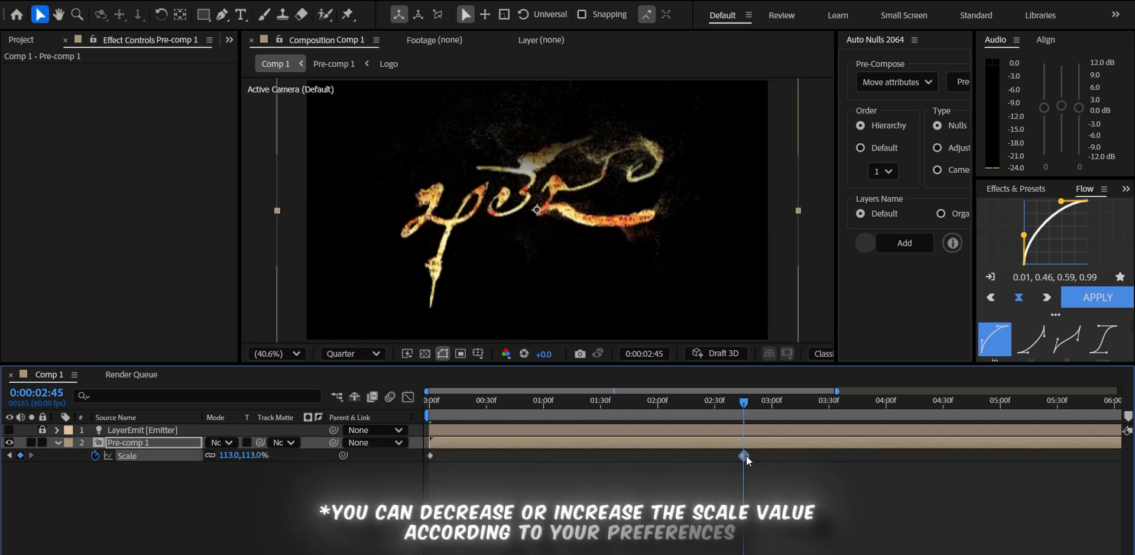
# Move Pre-comp 1's ending Scale keyframe to the end of the work area, save, and preview the animation from the start
pyautogui.moveTo(744, 456); pyautogui.dragTo(839, 455)
pyautogui.click(813, 485)
pyautogui.hotkey('ctrl', 's')
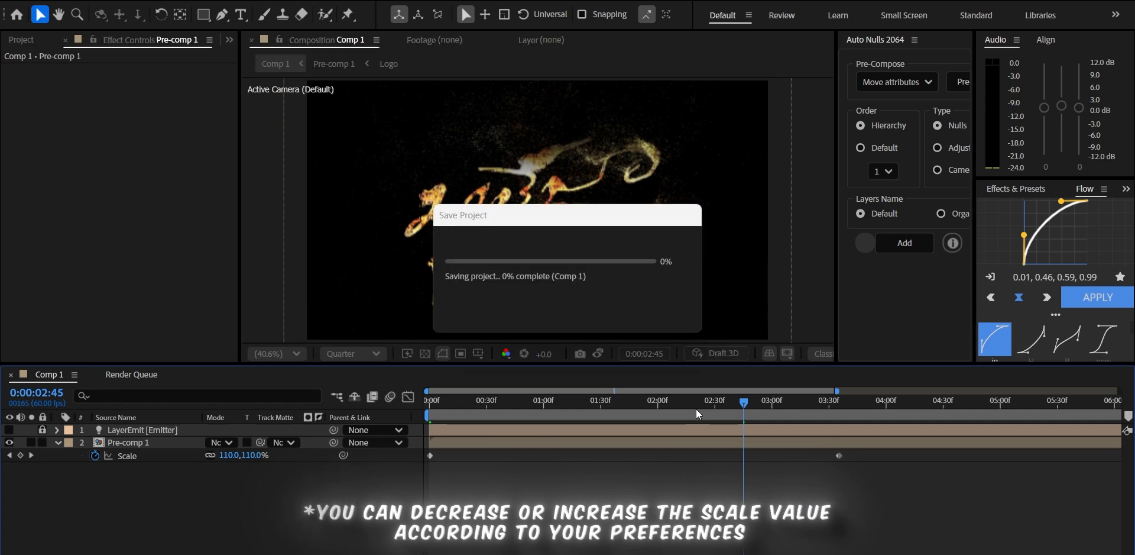
pyautogui.moveTo(594, 409); pyautogui.dragTo(349, 406)
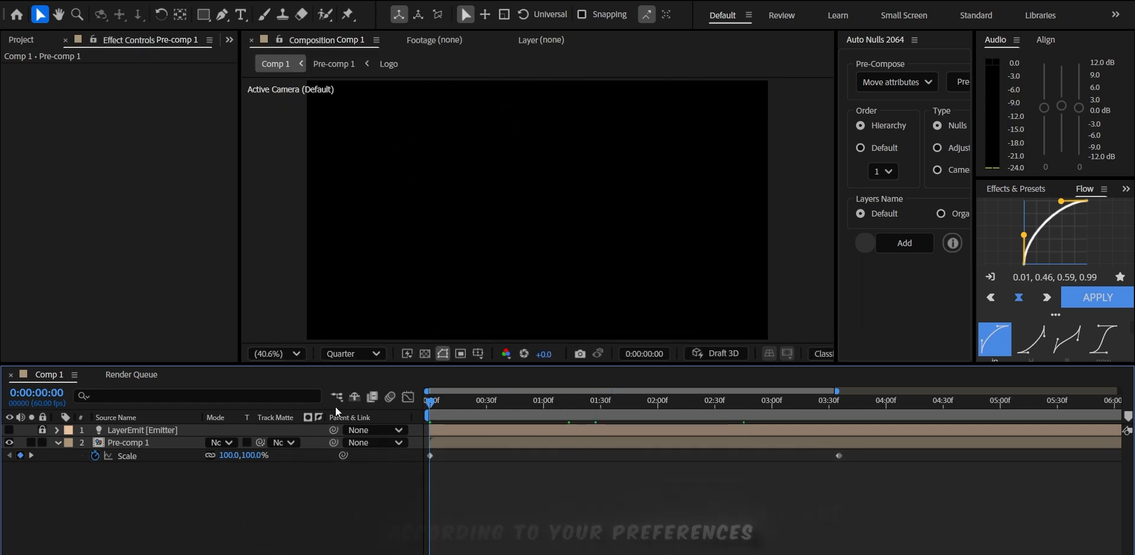
pyautogui.press('space')
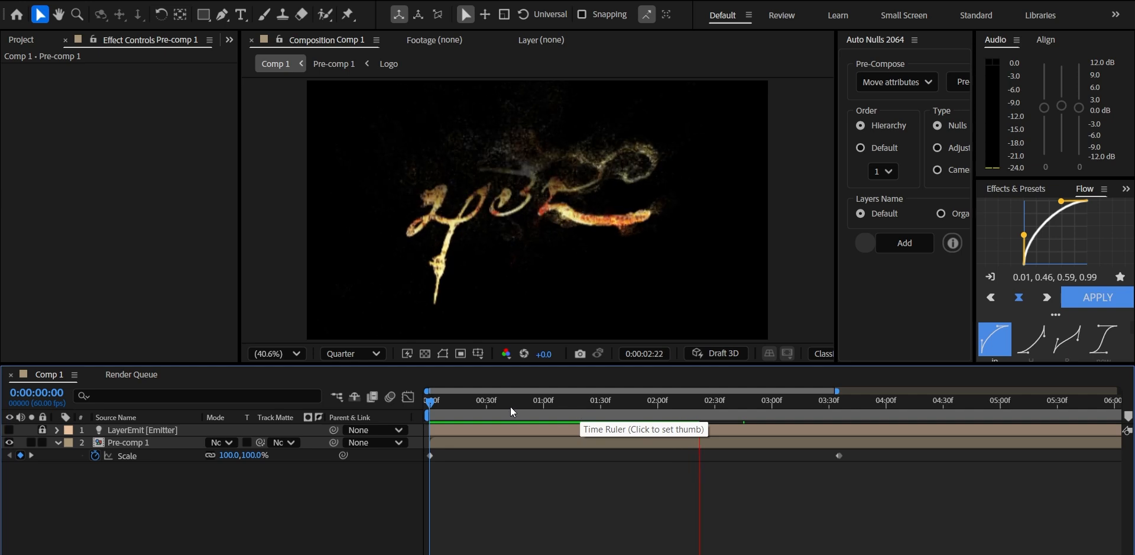
pyautogui.press('space')
pyautogui.press('space')
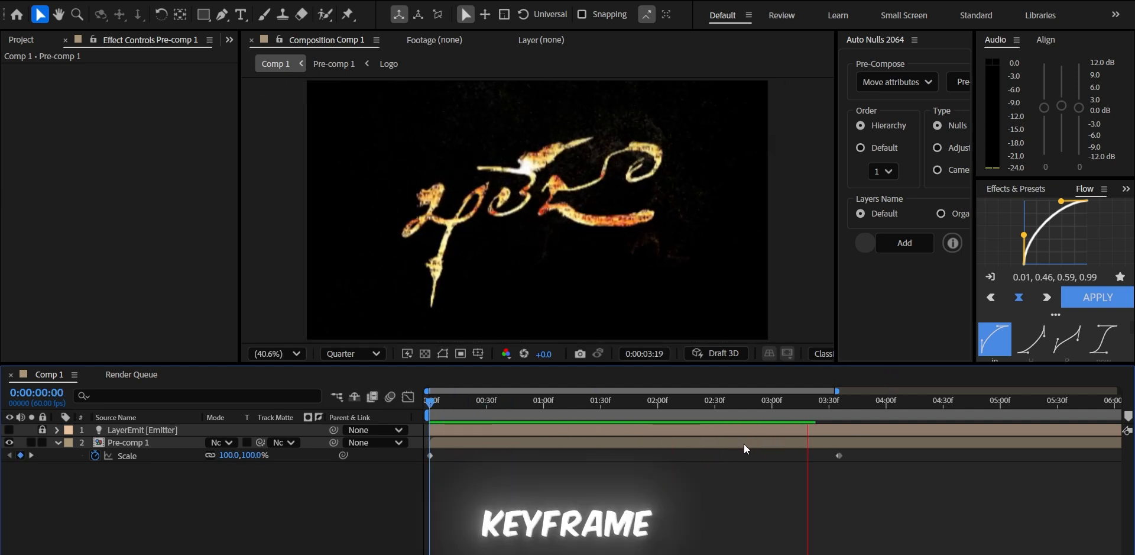
# Fade out Pre-comp 1 with Opacity keyframes of 100% at 0:00:03:00 and 0% at 0:00:04:01
pyautogui.click(771, 442)
pyautogui.press('t')
pyautogui.click(95, 455)
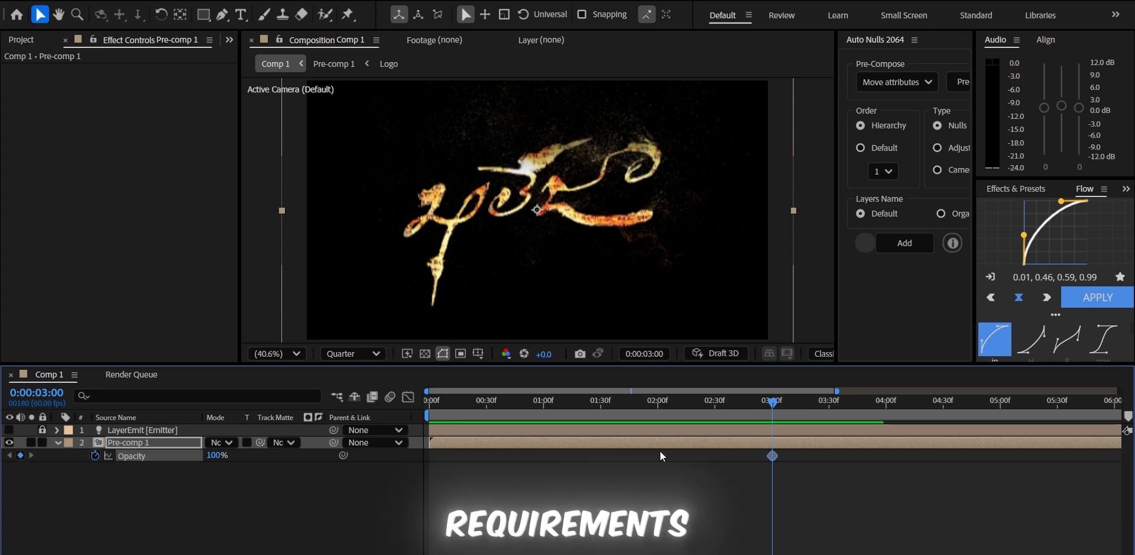
pyautogui.moveTo(836, 406); pyautogui.dragTo(876, 407)
pyautogui.click(889, 412)
pyautogui.click(216, 456)
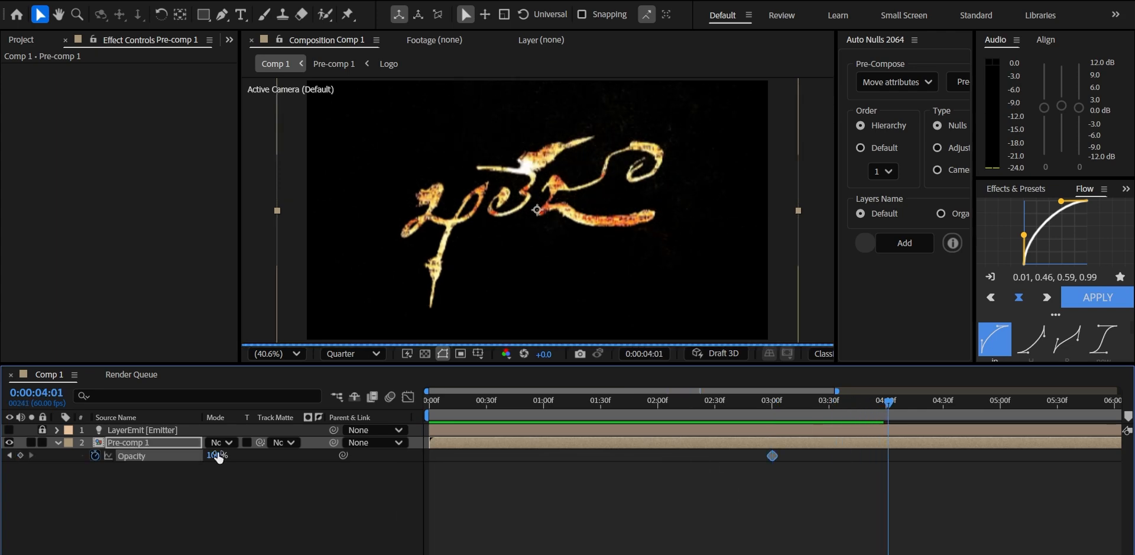
pyautogui.write('0')
pyautogui.press('Return')
pyautogui.click(778, 470)
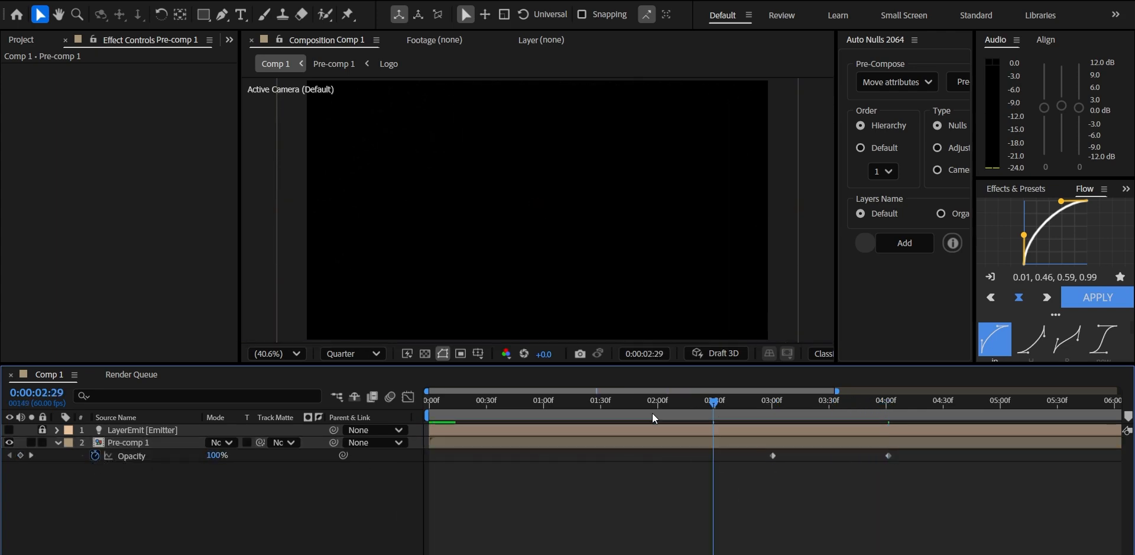
# Add an adjustment layer above Pre-comp 1 and apply the Deep Glow effect to it at 0:00:01:46
pyautogui.moveTo(651, 412); pyautogui.dragTo(632, 443)
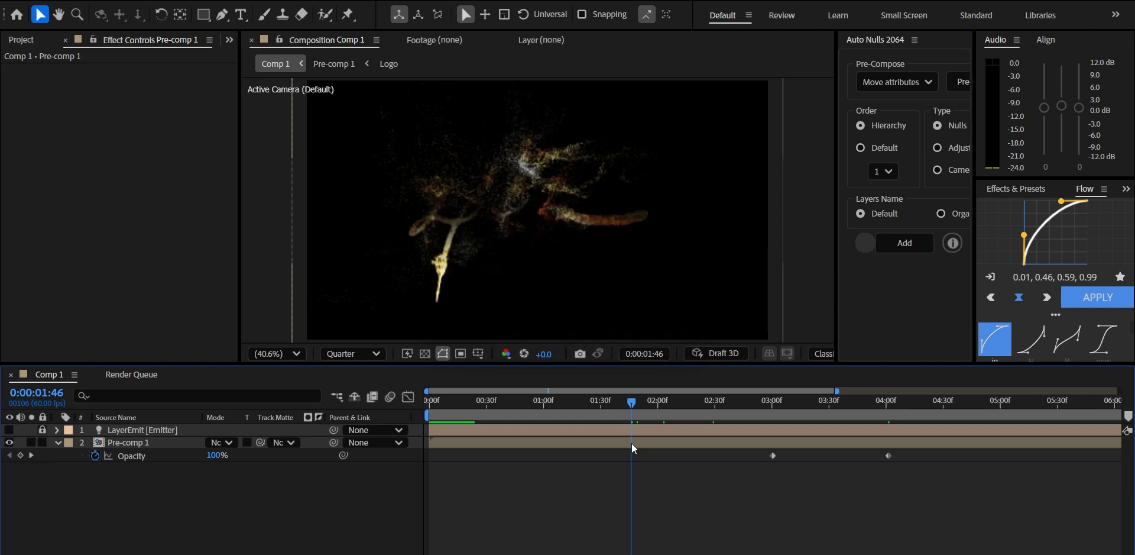
pyautogui.hotkey('ctrl', 'alt', 'y')
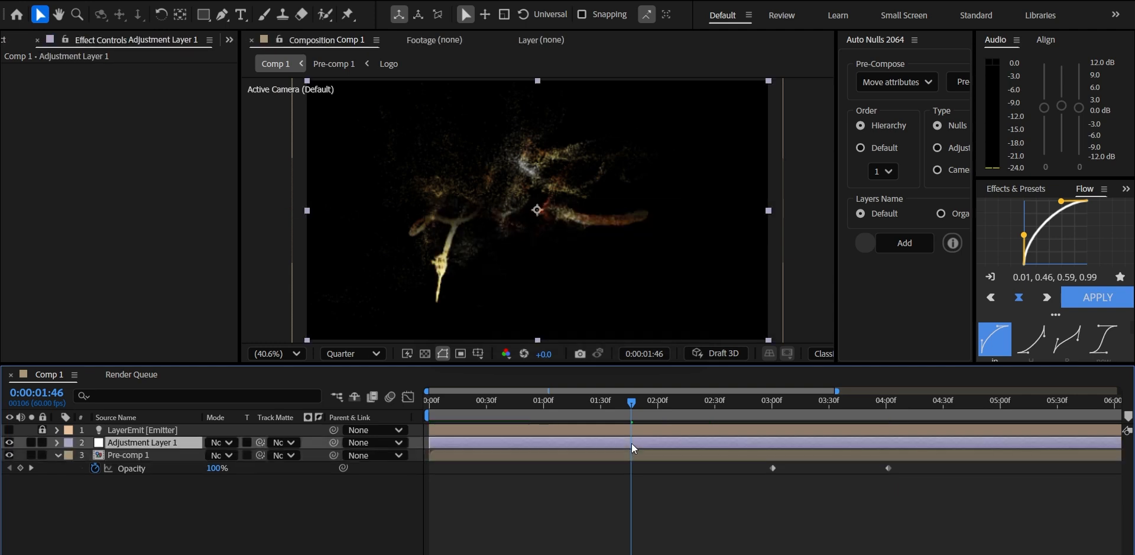
pyautogui.hotkey('ctrl', 'space')
pyautogui.write('de')
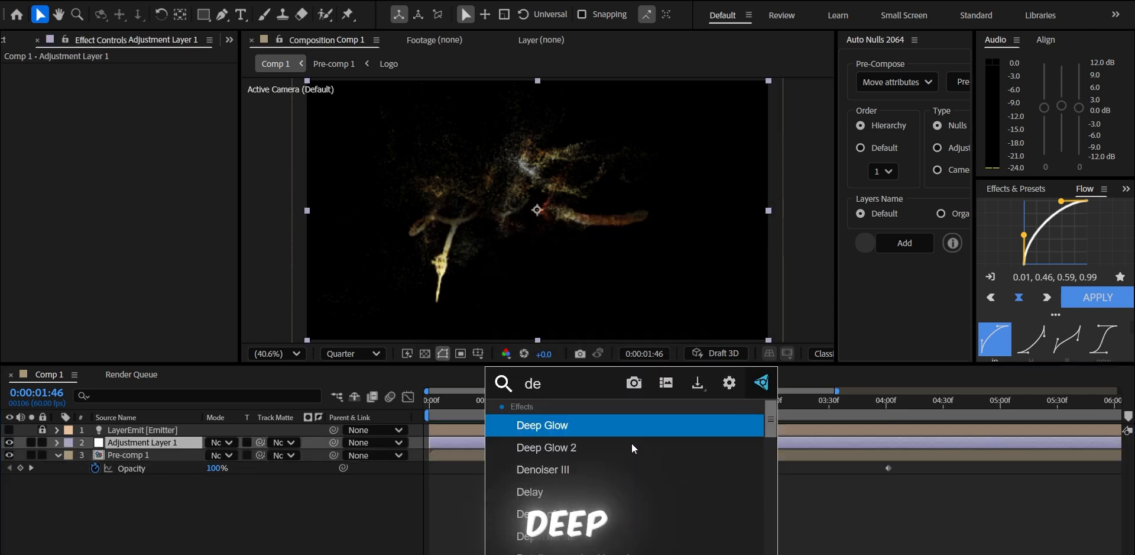
pyautogui.write('ep')
pyautogui.click(623, 431)
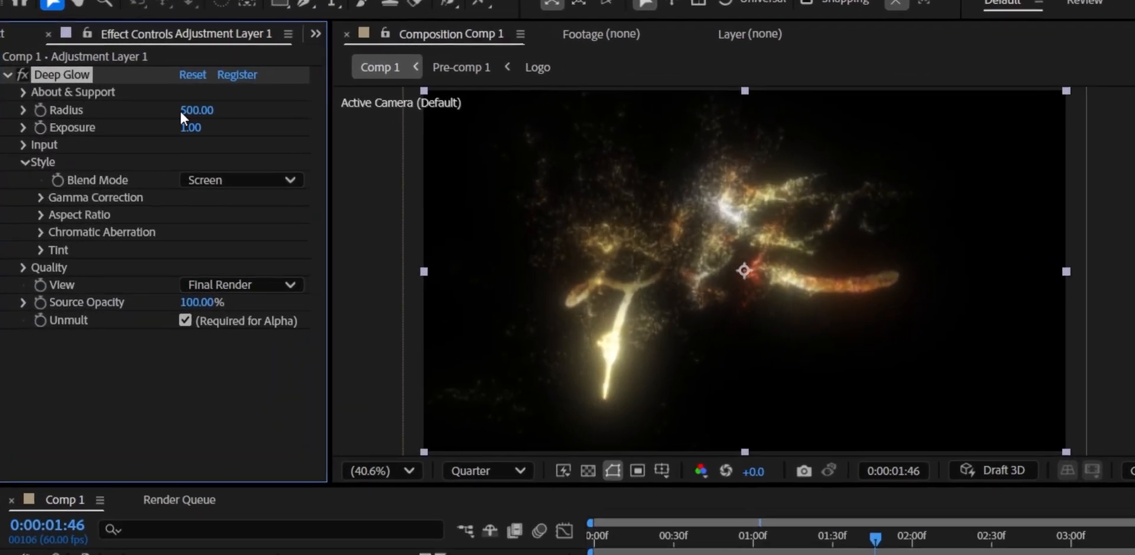
# Set Deep Glow's Radius to 250 and Exposure to 0.15, and save the project
pyautogui.click(149, 97)
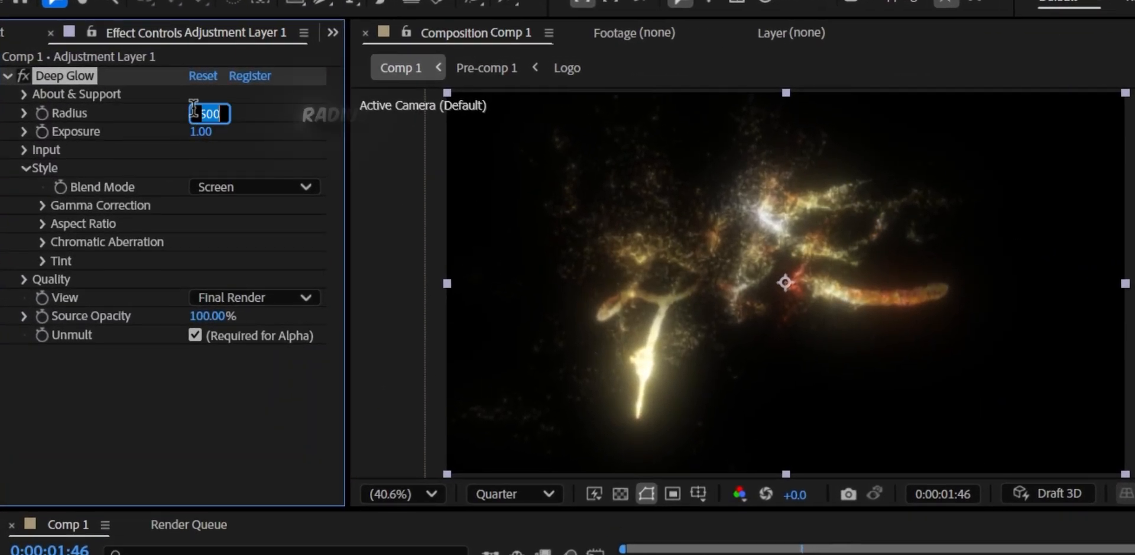
pyautogui.write('25')
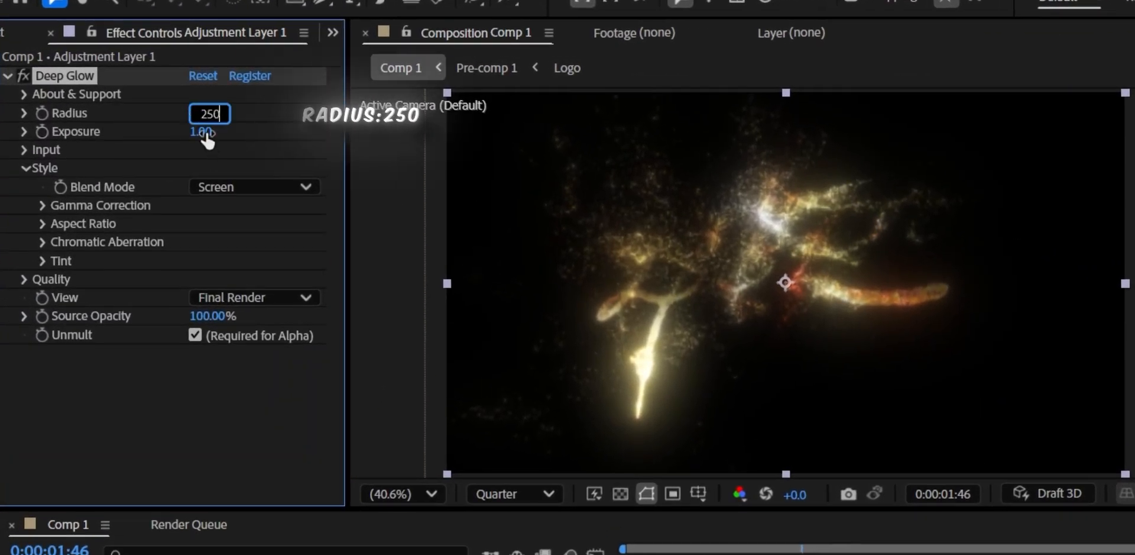
pyautogui.click(206, 131)
pyautogui.write('0.15')
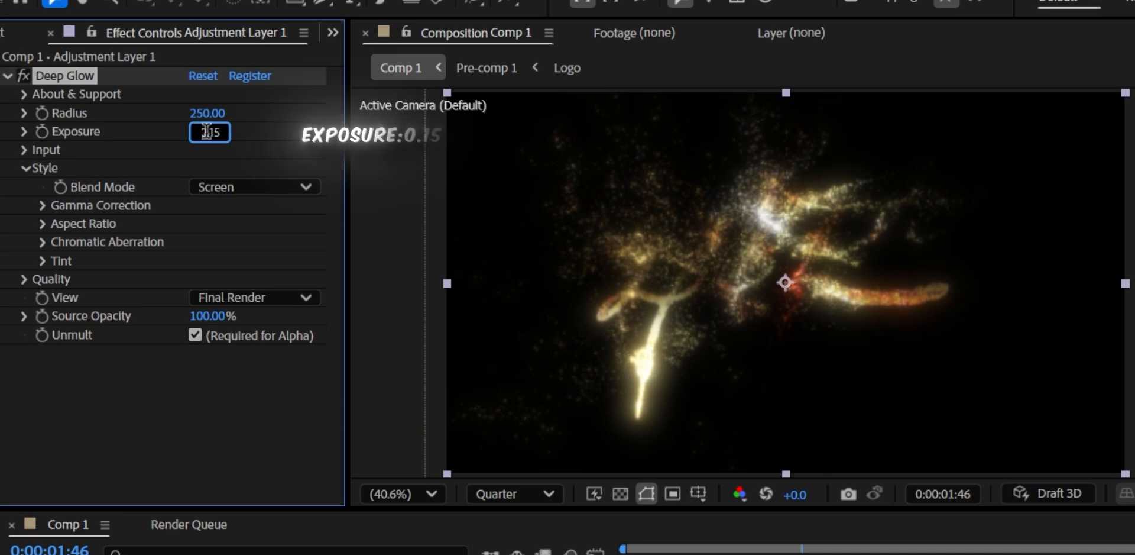
pyautogui.press('Return')
pyautogui.hotkey('ctrl', 's')
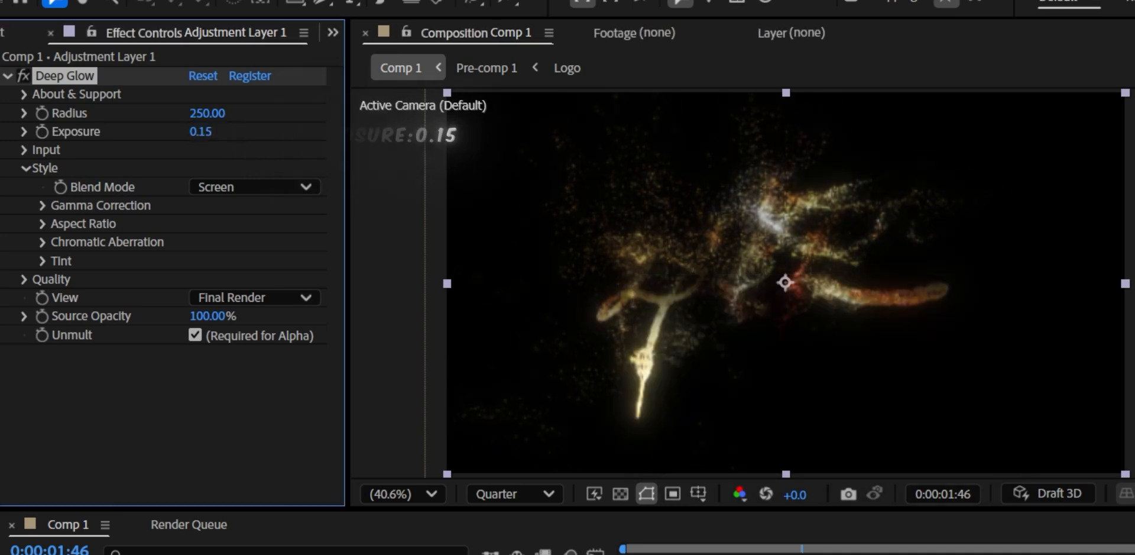